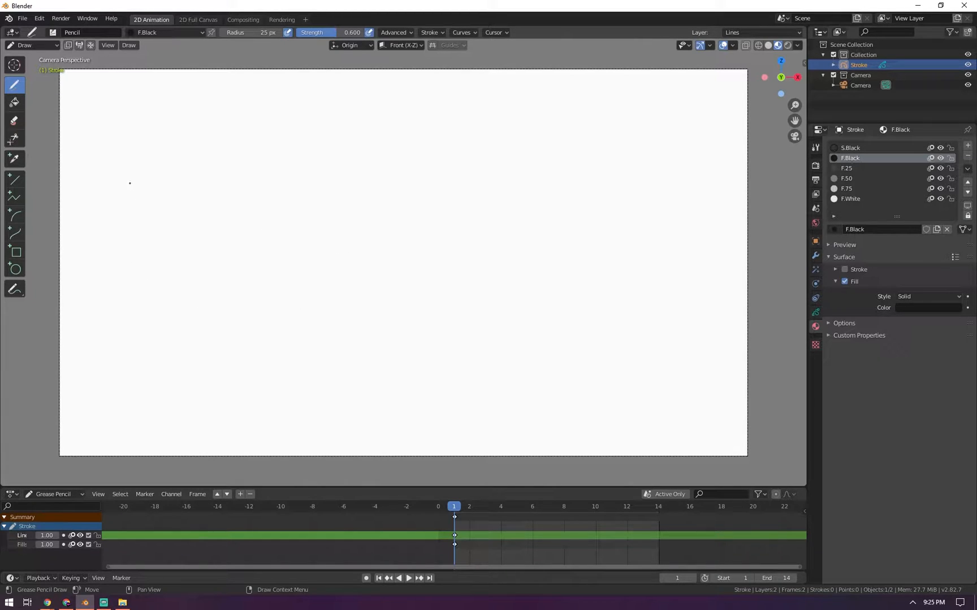
# Switch to the Line tool with the Ink Pen brush
pyautogui.click(20, 181)
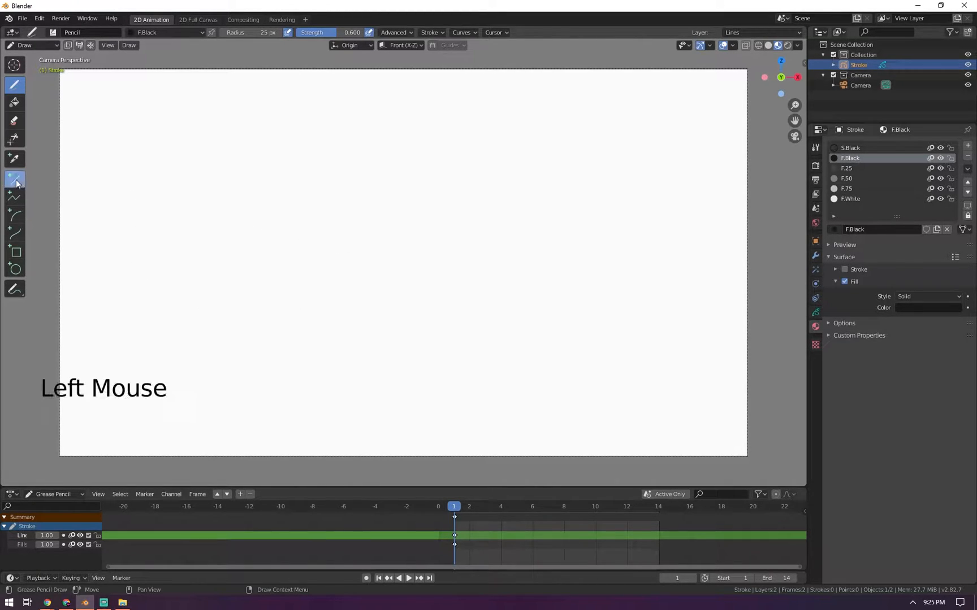
pyautogui.keyDown('shift'); pyautogui.moveTo(71, 430); pyautogui.dragTo(507, 438); pyautogui.keyUp('shift')
pyautogui.rightClick(508, 438)
pyautogui.click(53, 34)
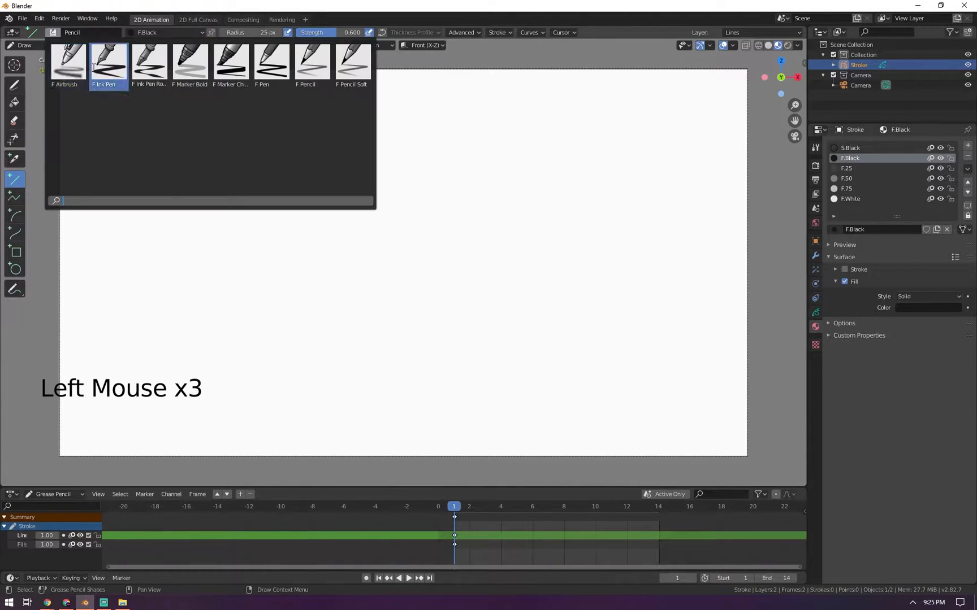
pyautogui.click(114, 79)
pyautogui.moveTo(80, 419)
pyautogui.keyDown('shift'); pyautogui.mouseDown()
pyautogui.moveTo(482, 420)
pyautogui.moveTo(719, 447)
pyautogui.mouseUp(); pyautogui.keyUp('shift')
pyautogui.press('Return')
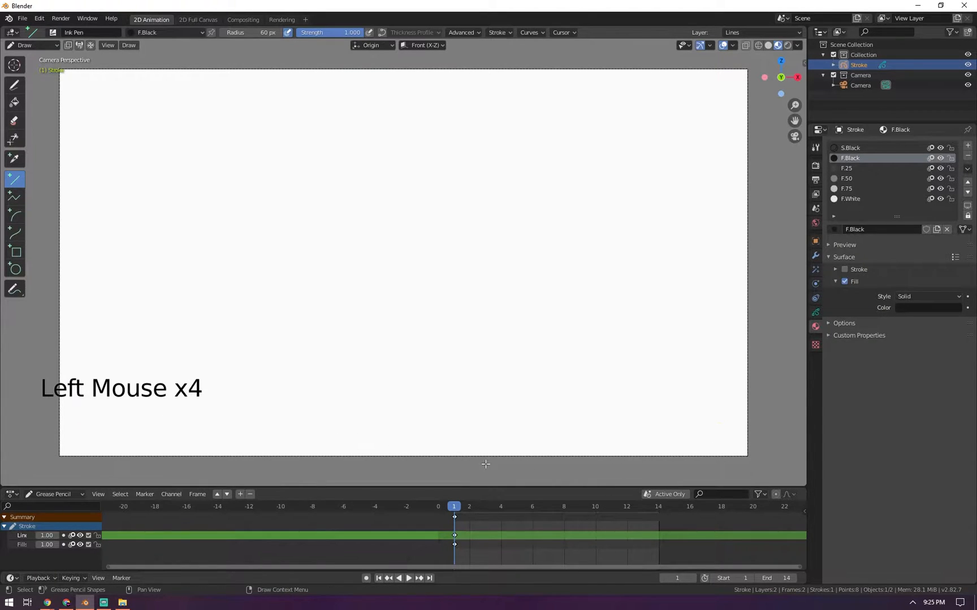
pyautogui.hotkey('ctrl', 'z')
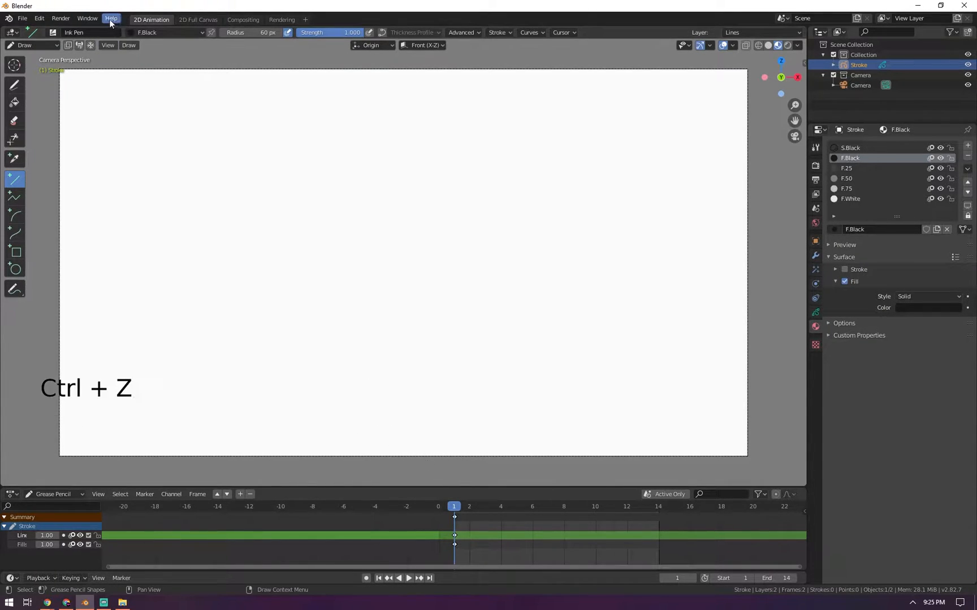
# Draw a straight horizontal line across the lower part of the canvas with the S.Black material
pyautogui.click(133, 35)
pyautogui.click(127, 55)
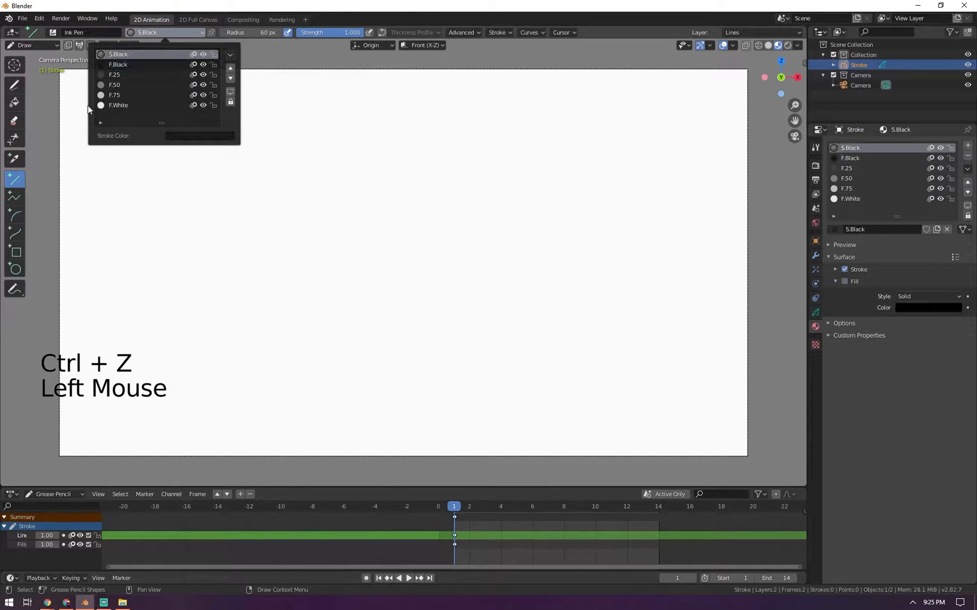
pyautogui.moveTo(84, 424)
pyautogui.keyDown('shift'); pyautogui.mouseDown()
pyautogui.moveTo(397, 421)
pyautogui.moveTo(702, 438)
pyautogui.moveTo(640, 449)
pyautogui.mouseUp(); pyautogui.keyUp('shift')
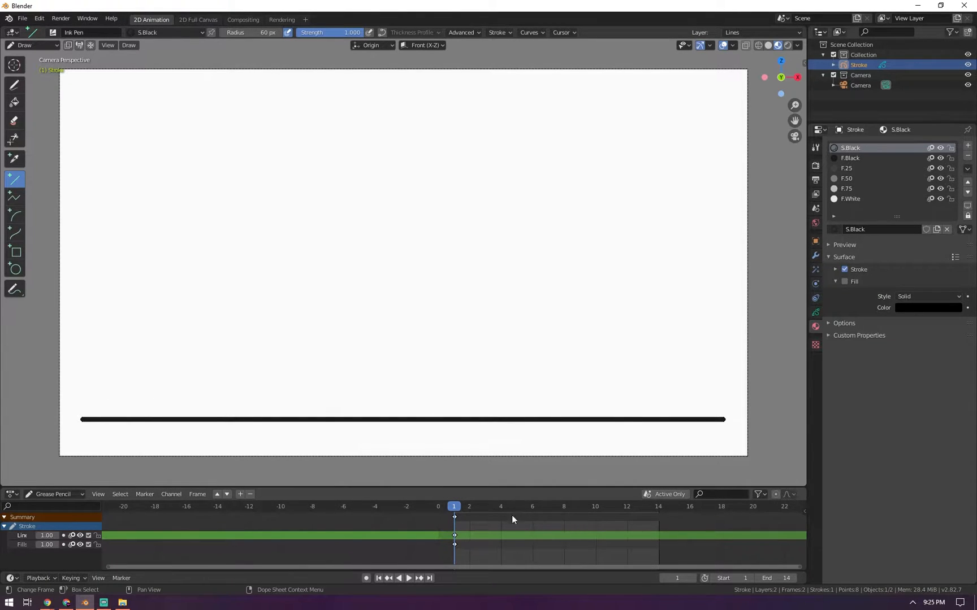
# In Edit Mode, select the whole line and thicken it into a heavy bar with the Radius tool
pyautogui.press('Tab')
pyautogui.press('a')
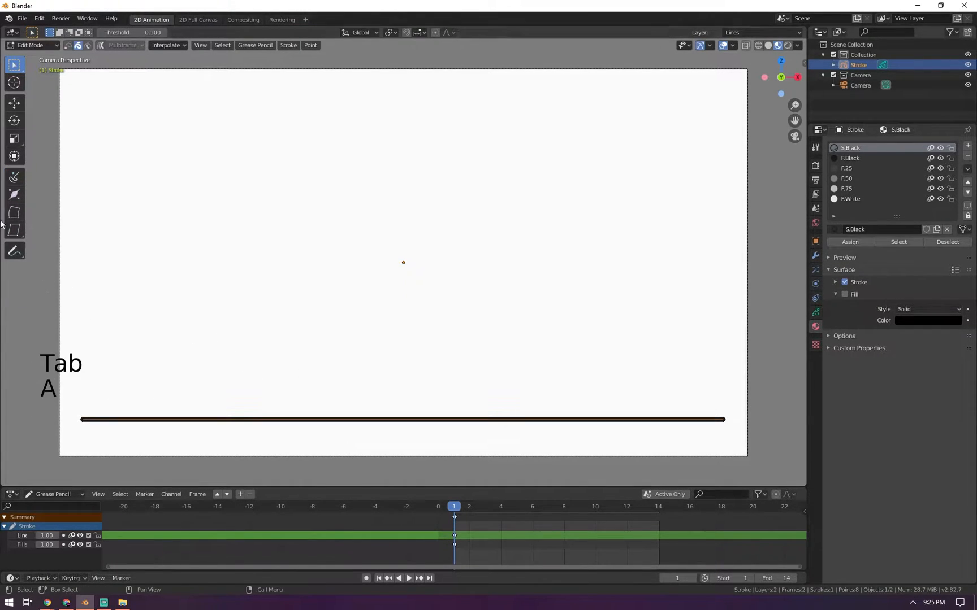
pyautogui.click(15, 194)
pyautogui.moveTo(178, 366); pyautogui.dragTo(20, 233)
pyautogui.moveTo(188, 353); pyautogui.dragTo(44, 237)
pyautogui.moveTo(197, 357); pyautogui.dragTo(56, 254)
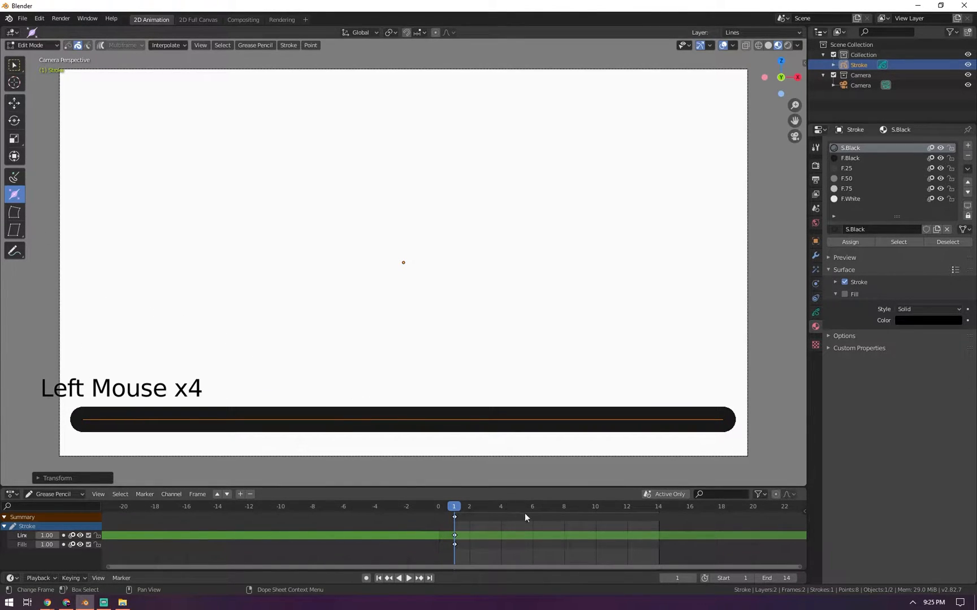
# At frame 14, move the line up along Z to near the canvas's upper edge and shrink it to a thin stroke
pyautogui.click(679, 577)
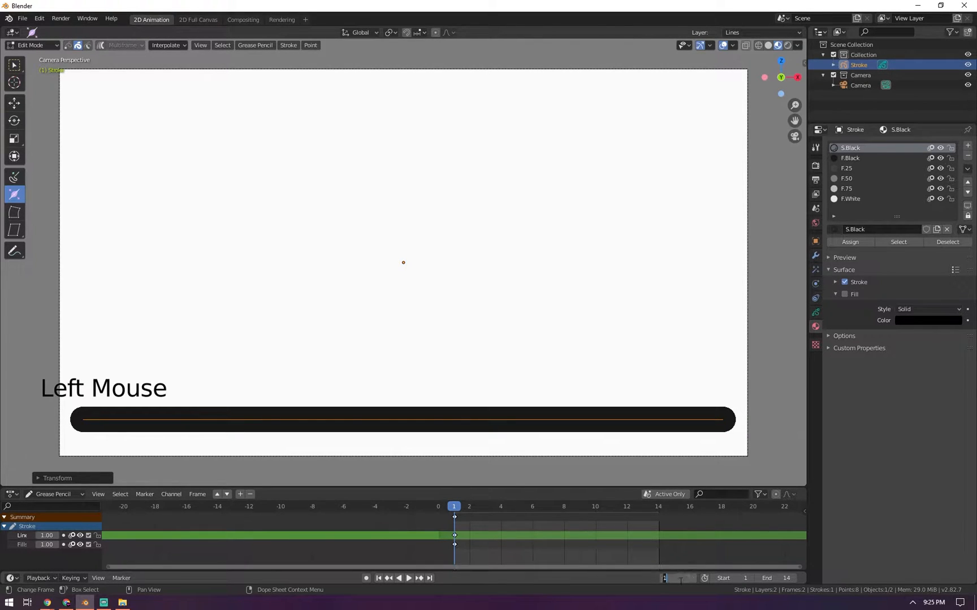
pyautogui.write('14')
pyautogui.press('Return')
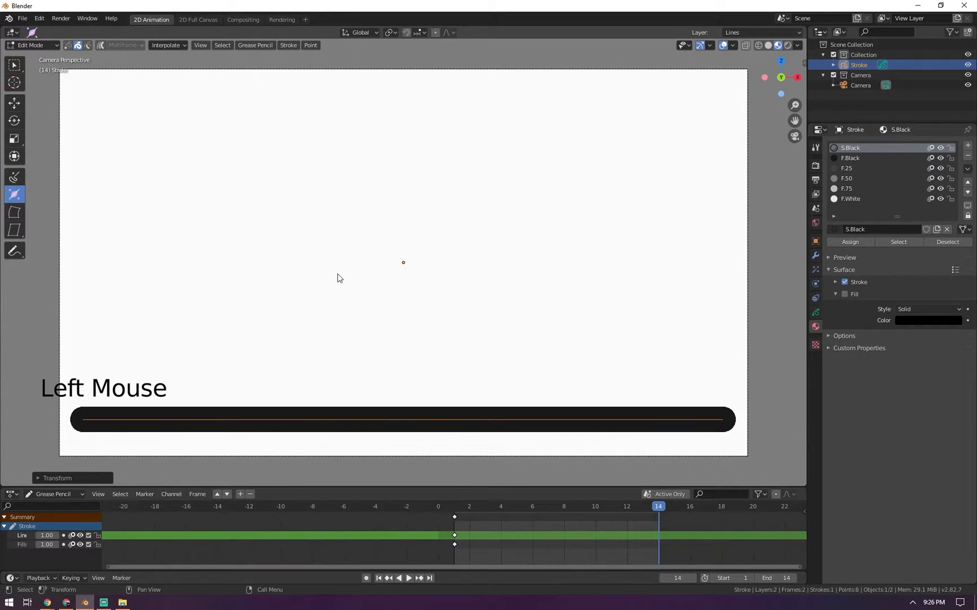
pyautogui.press('g')
pyautogui.press('z')
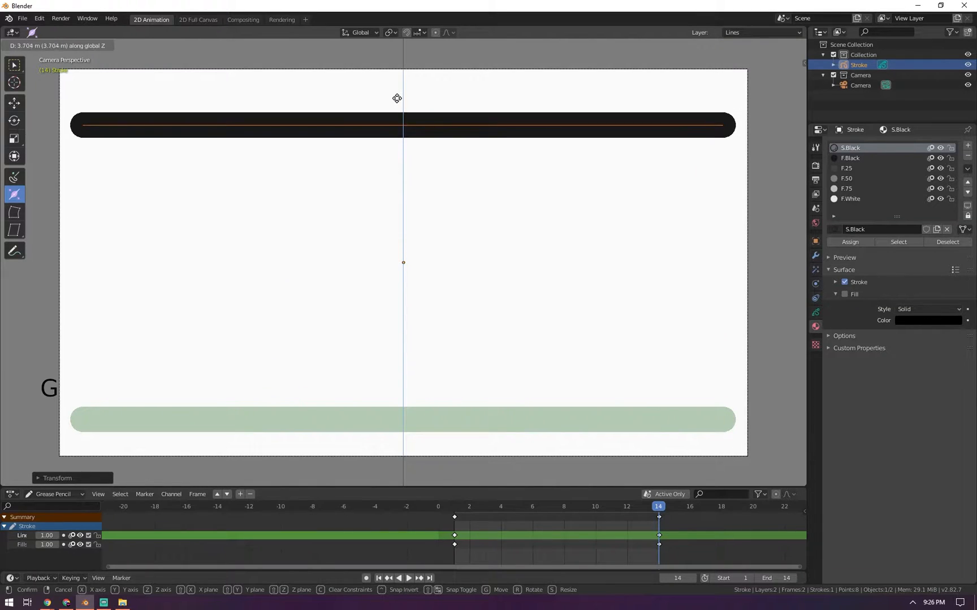
pyautogui.click(394, 73)
pyautogui.hotkey('alt', 's')
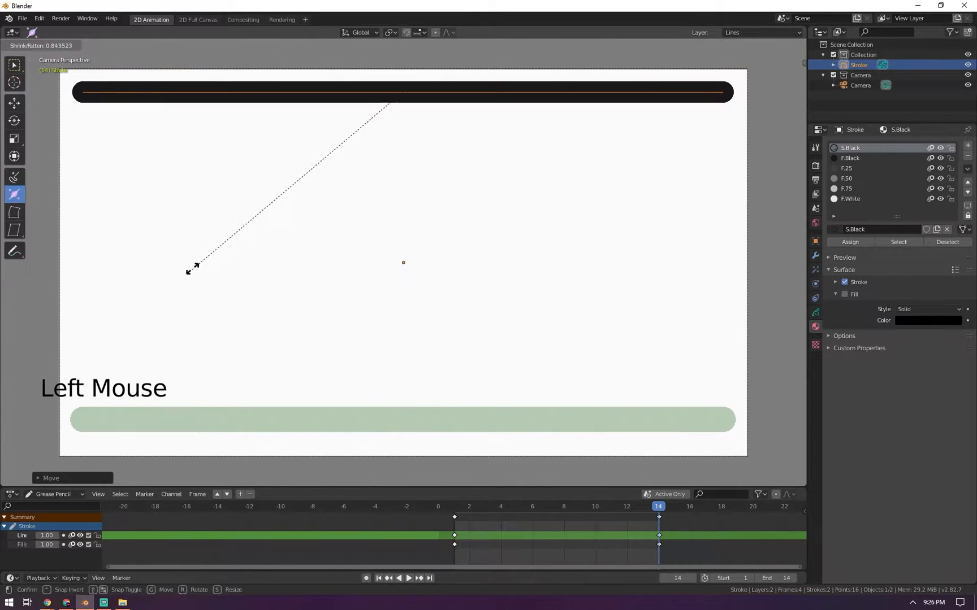
pyautogui.click(346, 138)
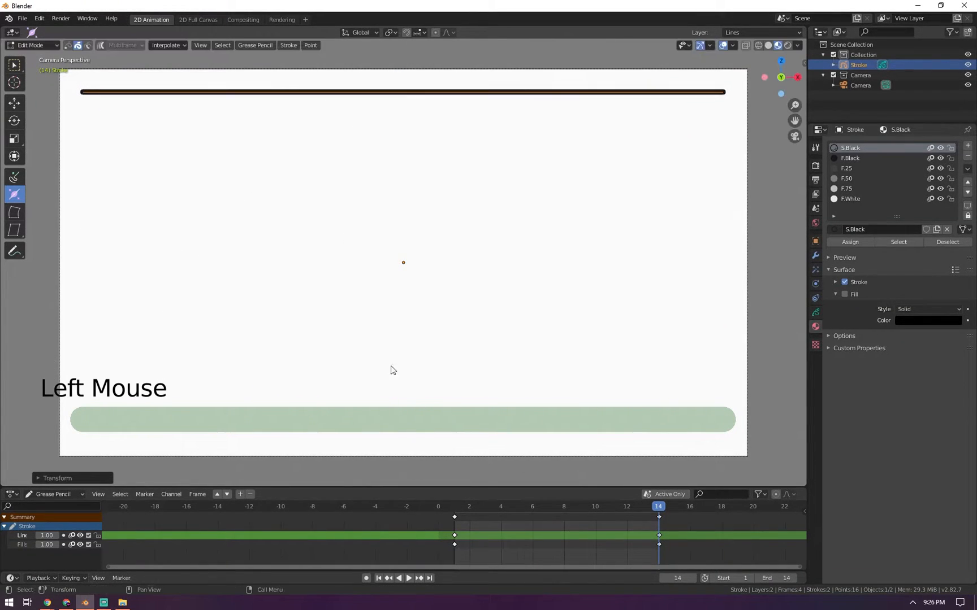
# Set the animation's end frame to 21
pyautogui.click(776, 579)
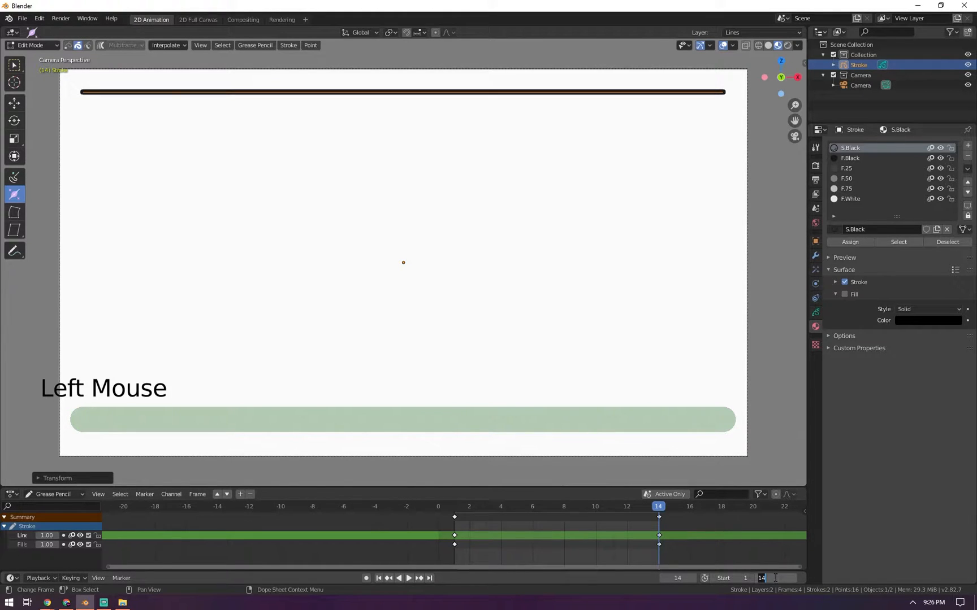
pyautogui.write('21')
pyautogui.press('Return')
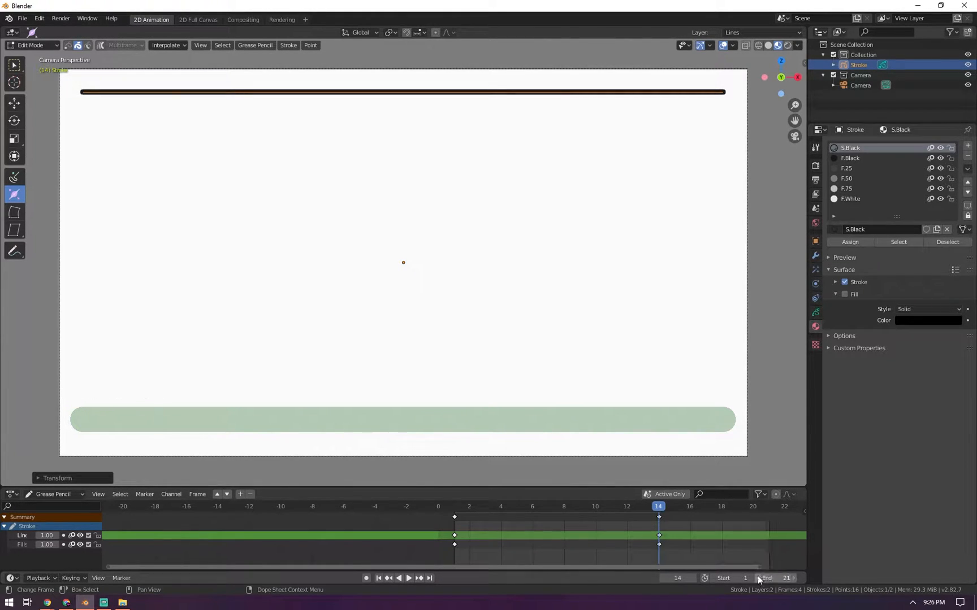
# Return to Object Mode, then play and scrub the animation to check the motion between the two keyframes
pyautogui.press('Tab')
pyautogui.press('space')
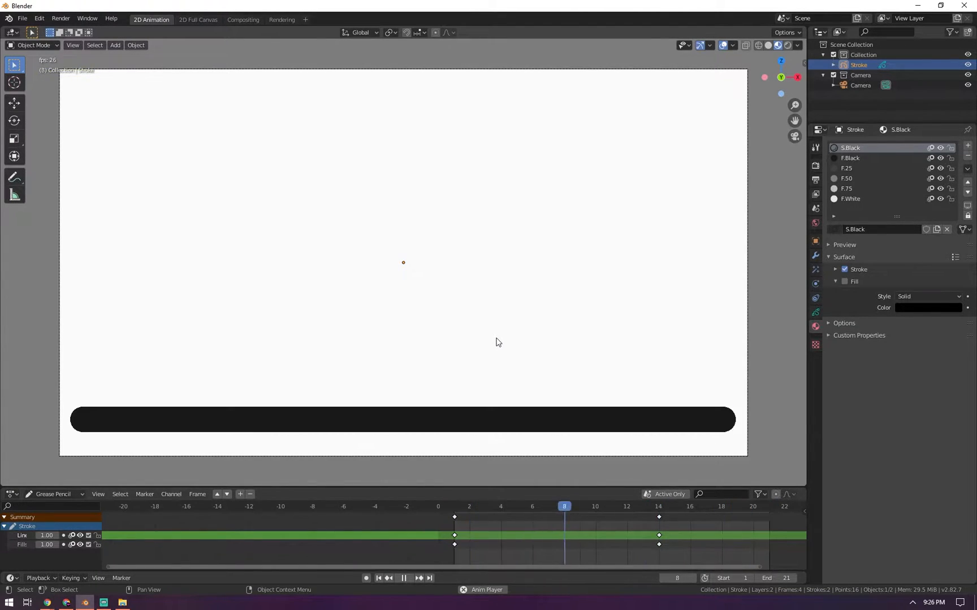
pyautogui.click(499, 508)
pyautogui.moveTo(500, 508)
pyautogui.mouseDown()
pyautogui.moveTo(469, 508)
pyautogui.moveTo(600, 515)
pyautogui.mouseUp()
pyautogui.moveTo(484, 504)
pyautogui.mouseDown()
pyautogui.moveTo(456, 511)
pyautogui.moveTo(652, 516)
pyautogui.moveTo(608, 518)
pyautogui.mouseUp()
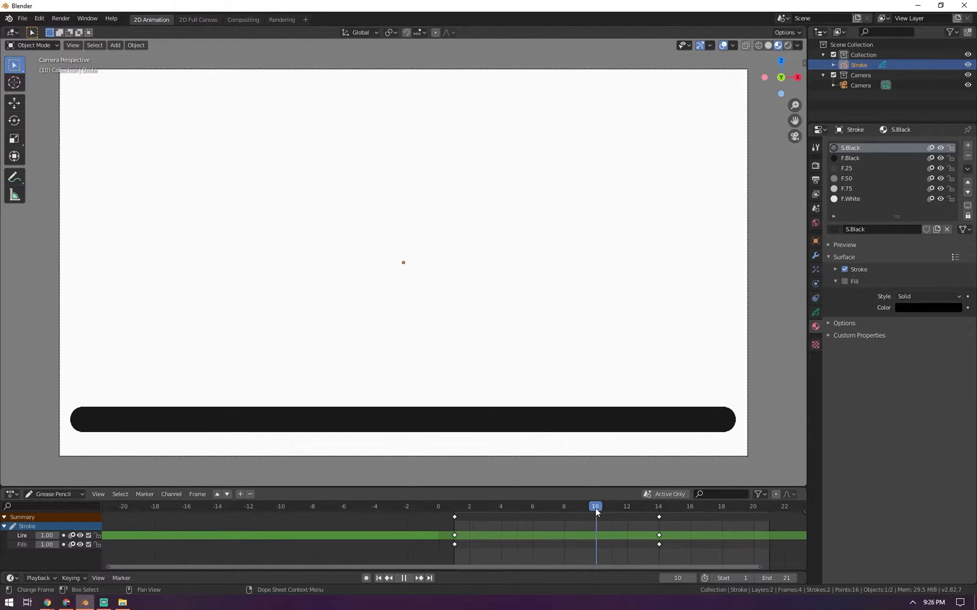
# From frame 8 in Draw mode, select all keyframes and interpolate the full sequence between frames 1 and 14
pyautogui.moveTo(648, 503); pyautogui.dragTo(566, 508)
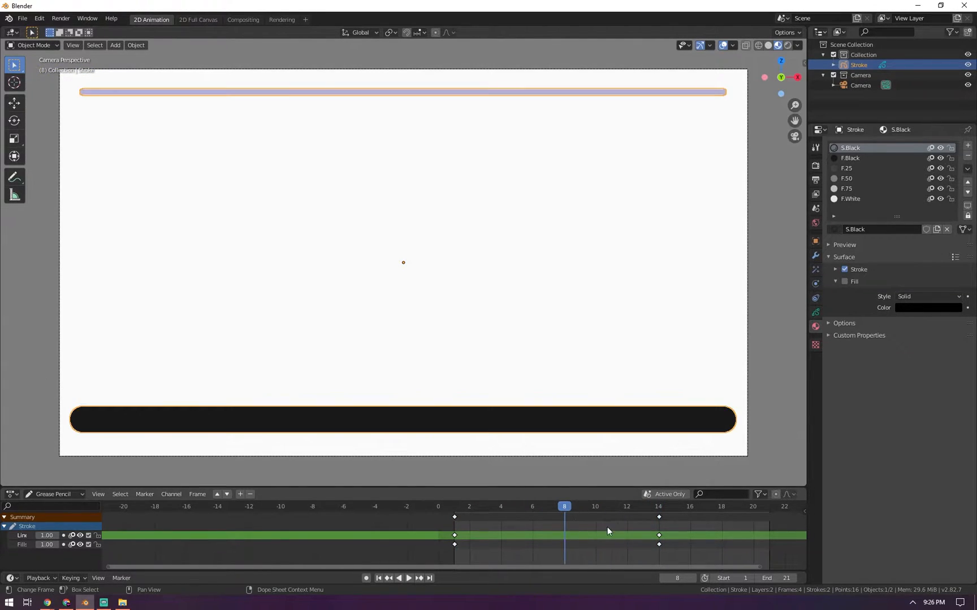
pyautogui.hotkey('ctrl', 'Tab')
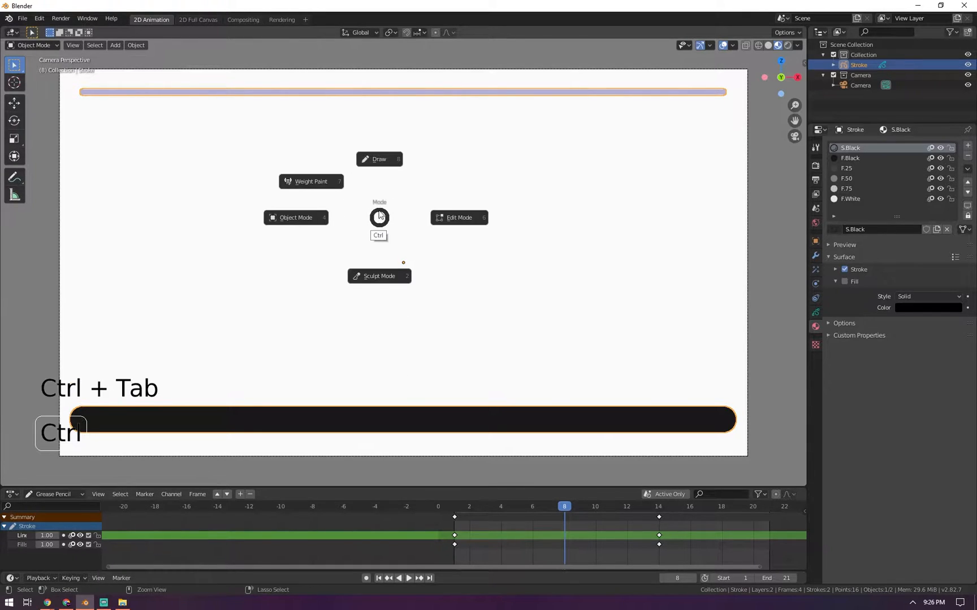
pyautogui.hotkey('ctrl', 'Tab')
pyautogui.click(378, 136)
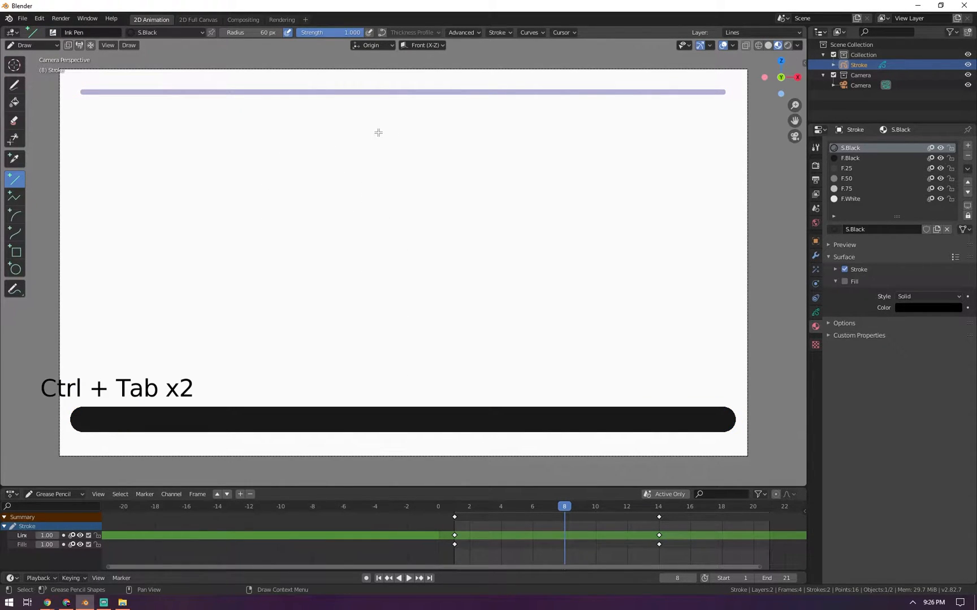
pyautogui.press('a')
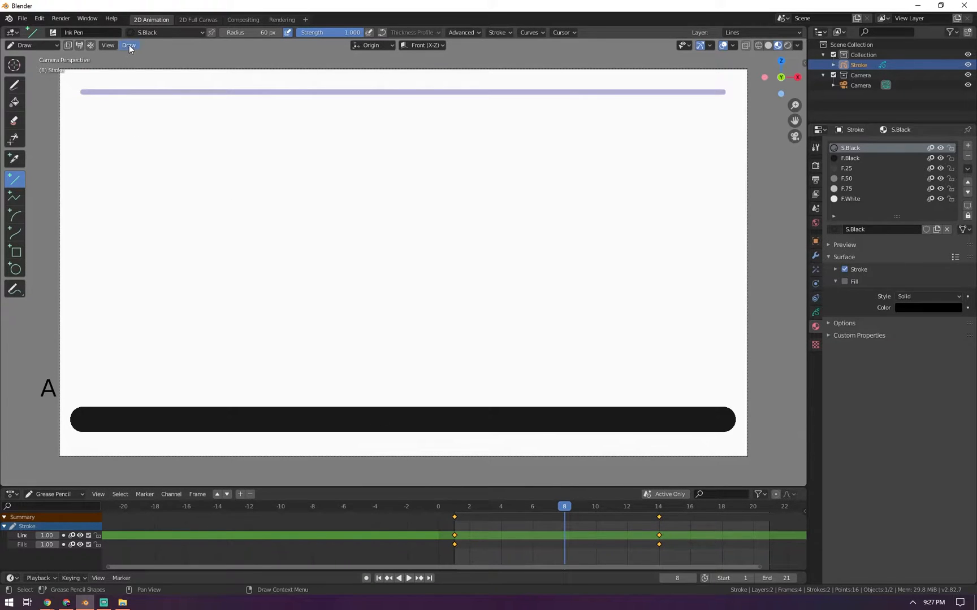
pyautogui.click(128, 46)
pyautogui.moveTo(142, 66)
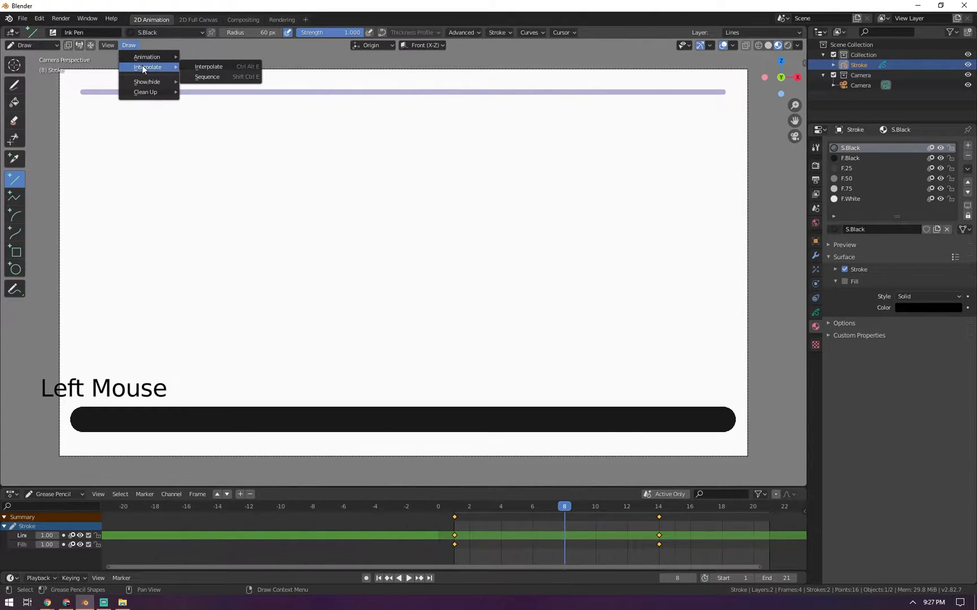
pyautogui.click(207, 78)
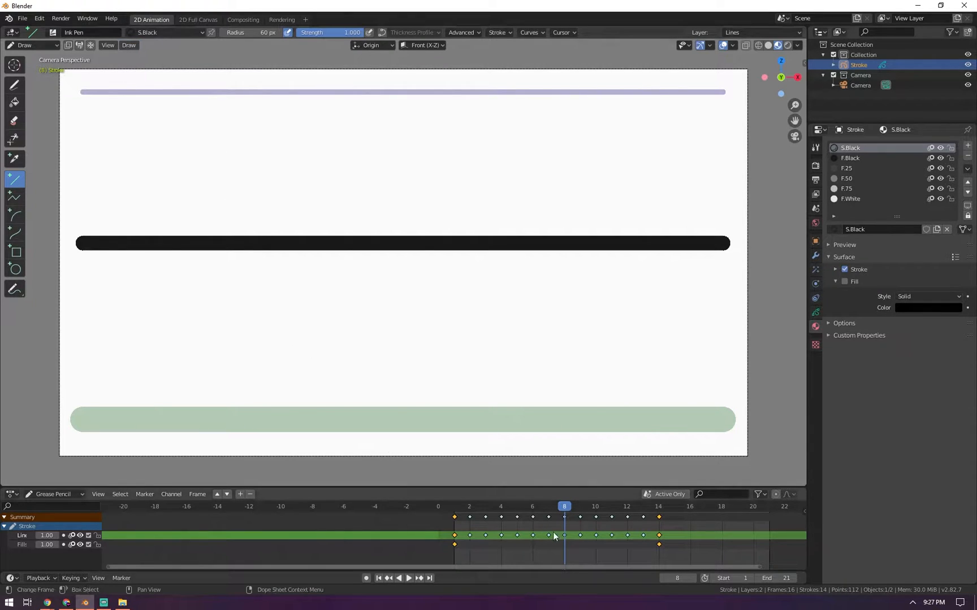
# Play and scrub the interpolated animation to check the line's rise and thinning
pyautogui.moveTo(464, 509)
pyautogui.mouseDown()
pyautogui.moveTo(651, 501)
pyautogui.moveTo(519, 509)
pyautogui.mouseUp()
pyautogui.press('space')
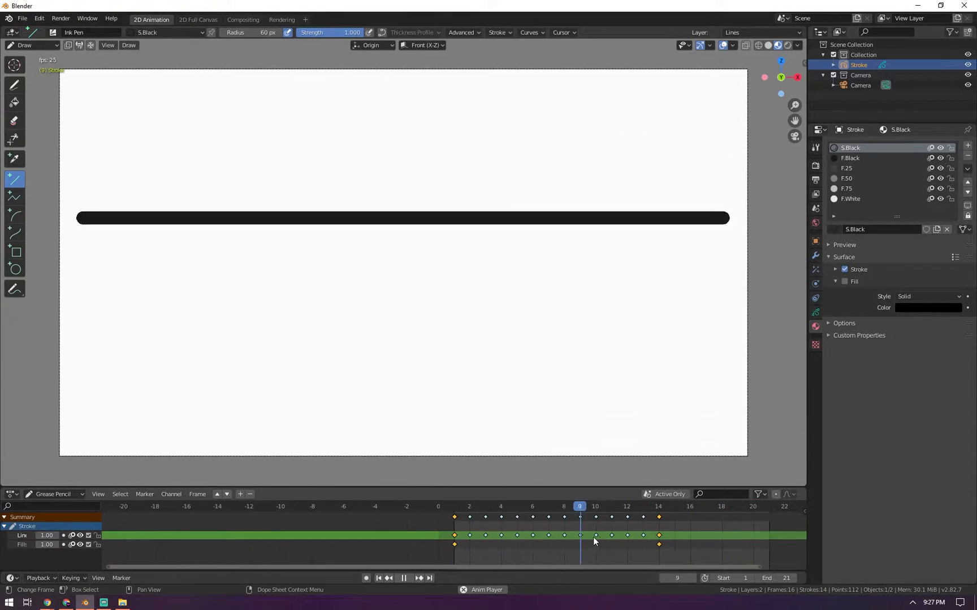
pyautogui.press('space')
pyautogui.moveTo(461, 506)
pyautogui.mouseDown()
pyautogui.moveTo(613, 508)
pyautogui.moveTo(532, 508)
pyautogui.mouseUp()
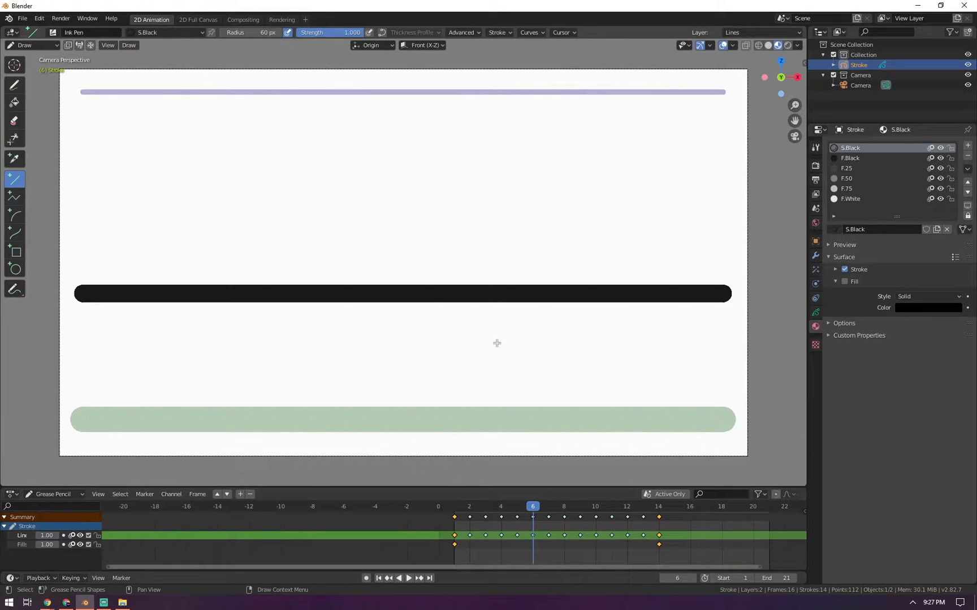
# In Edit Mode, select all keyframes and turn on multiframe editing, with the playhead at frame 7
pyautogui.press('Tab')
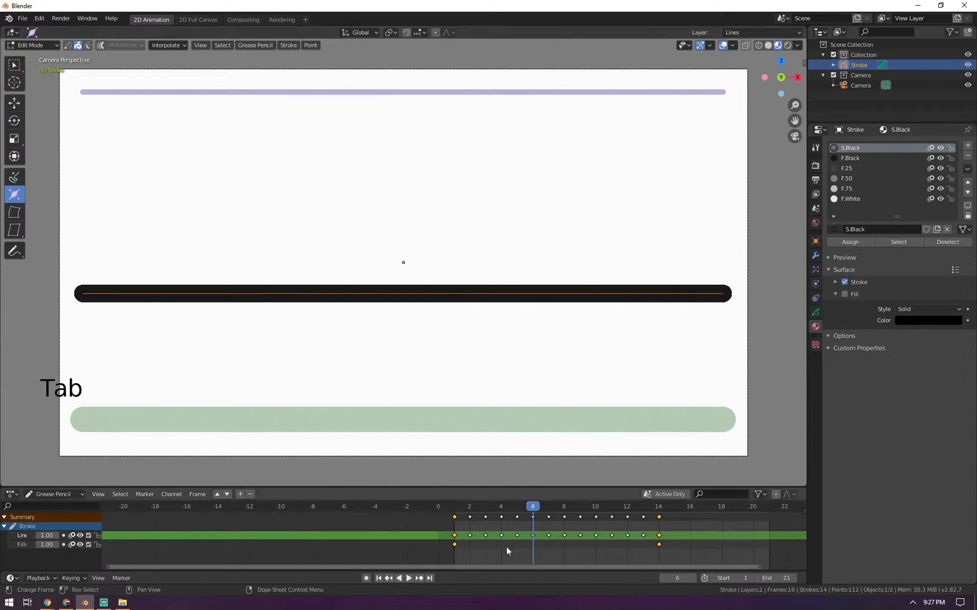
pyautogui.press('a')
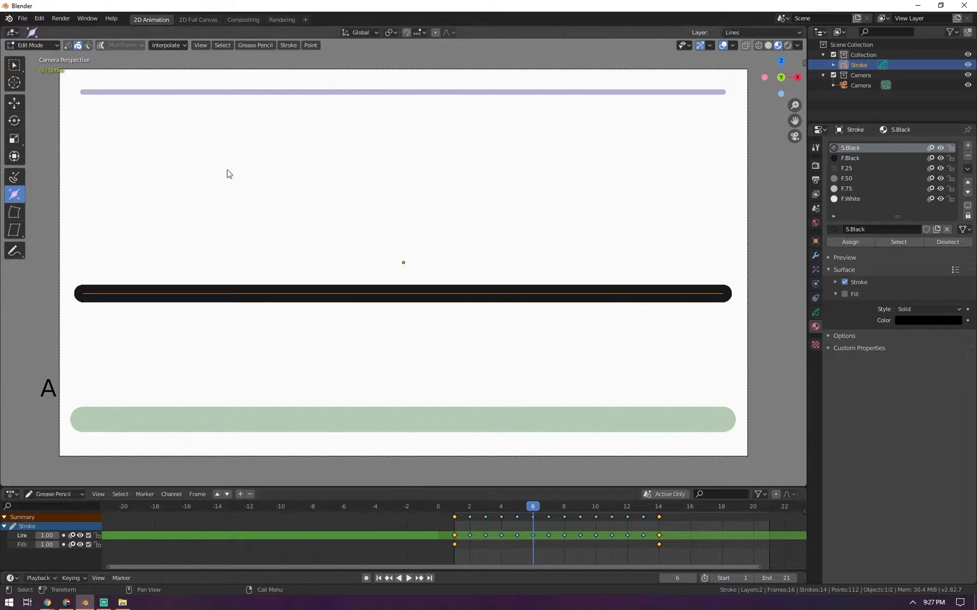
pyautogui.click(100, 46)
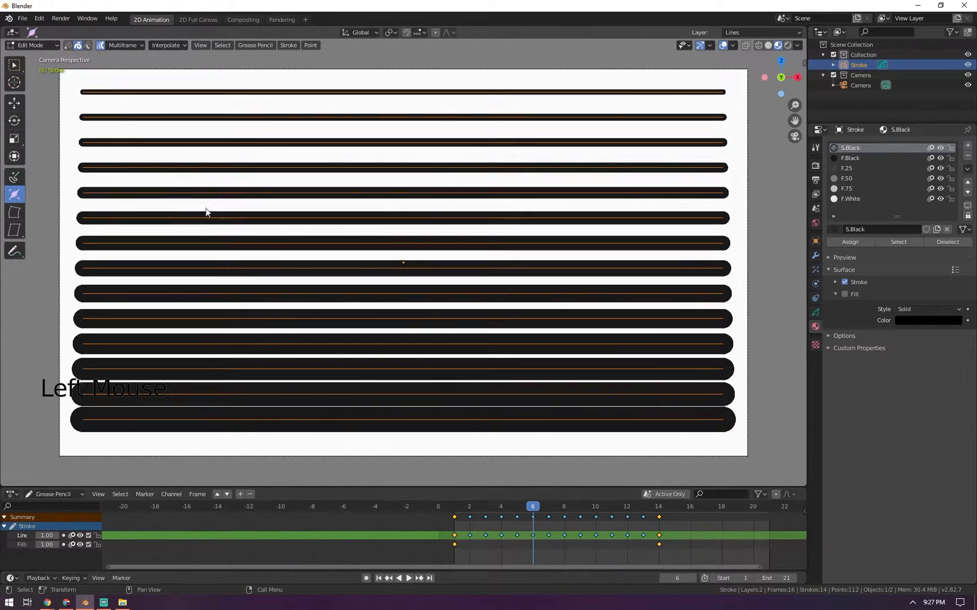
pyautogui.click(468, 506)
pyautogui.moveTo(469, 507)
pyautogui.mouseDown()
pyautogui.moveTo(592, 497)
pyautogui.moveTo(644, 509)
pyautogui.moveTo(455, 523)
pyautogui.moveTo(471, 508)
pyautogui.mouseUp()
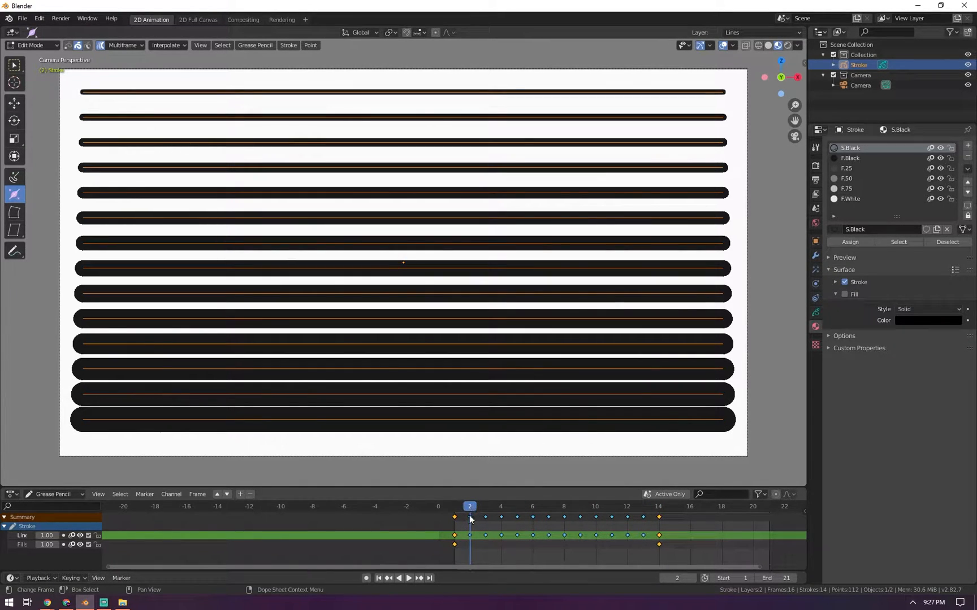
pyautogui.moveTo(471, 506); pyautogui.dragTo(548, 505)
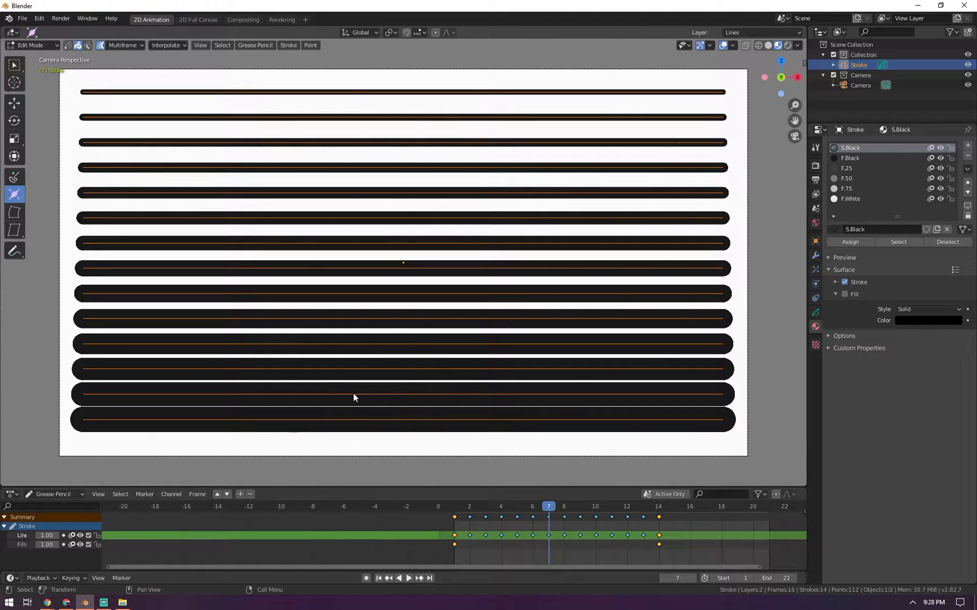
# In Sculpt Mode with point selection, pull the middle of all frames' lines up into a peak using a 306 px Grab brush, and return to Object Mode
pyautogui.hotkey('ctrl', 'Tab')
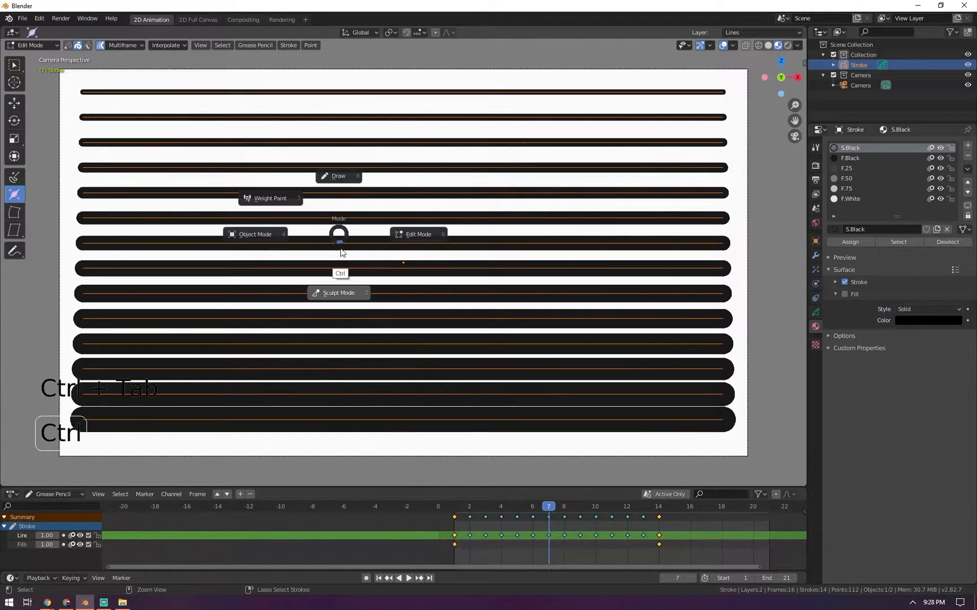
pyautogui.click(68, 45)
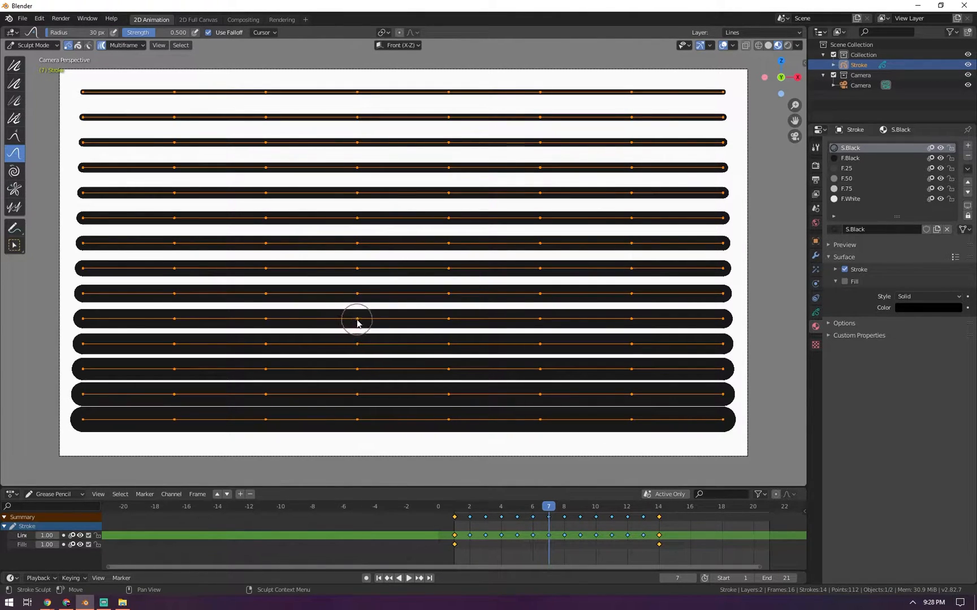
pyautogui.press('f')
pyautogui.click(481, 336)
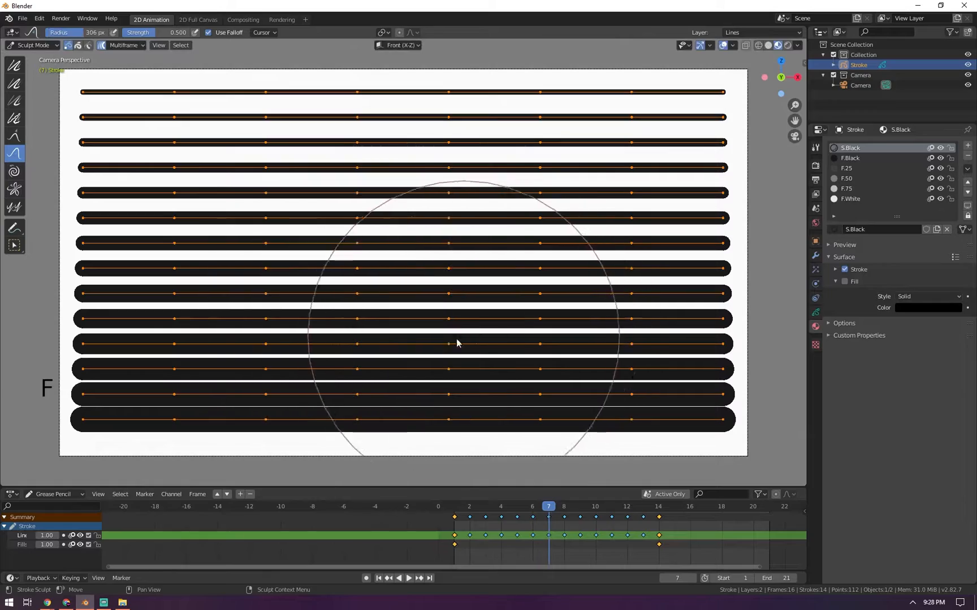
pyautogui.moveTo(373, 344); pyautogui.dragTo(465, 140)
pyautogui.moveTo(305, 311)
pyautogui.mouseDown()
pyautogui.moveTo(443, 191)
pyautogui.moveTo(443, 265)
pyautogui.mouseUp()
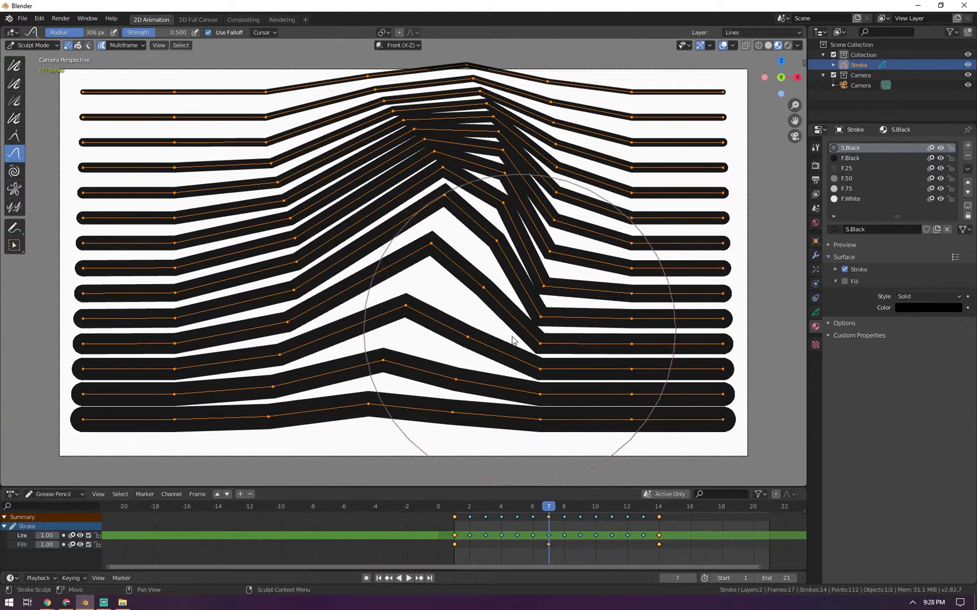
pyautogui.press('Tab')
pyautogui.press('Tab')
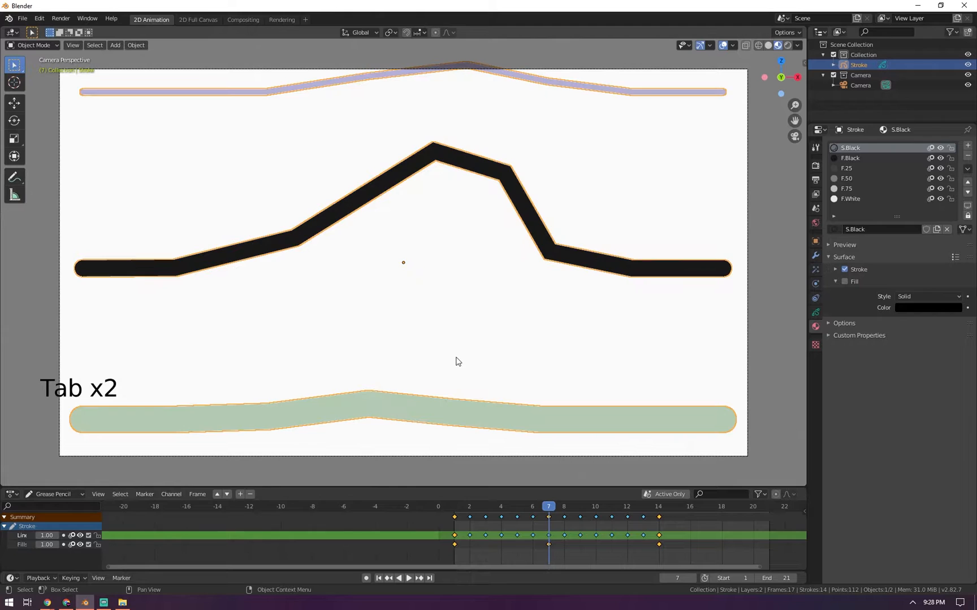
# Play and scrub the animation to check the peak sculpted into the lines
pyautogui.press('space')
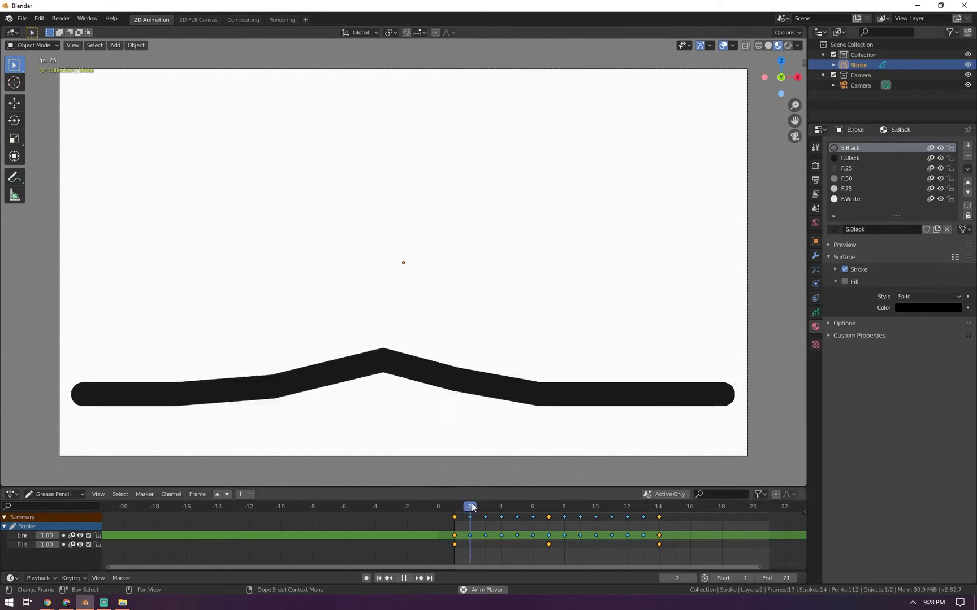
pyautogui.press('space')
# In Edit Mode with point selection, simplify all frames' strokes with Sample to give them dense, evenly spaced points
pyautogui.press('Tab')
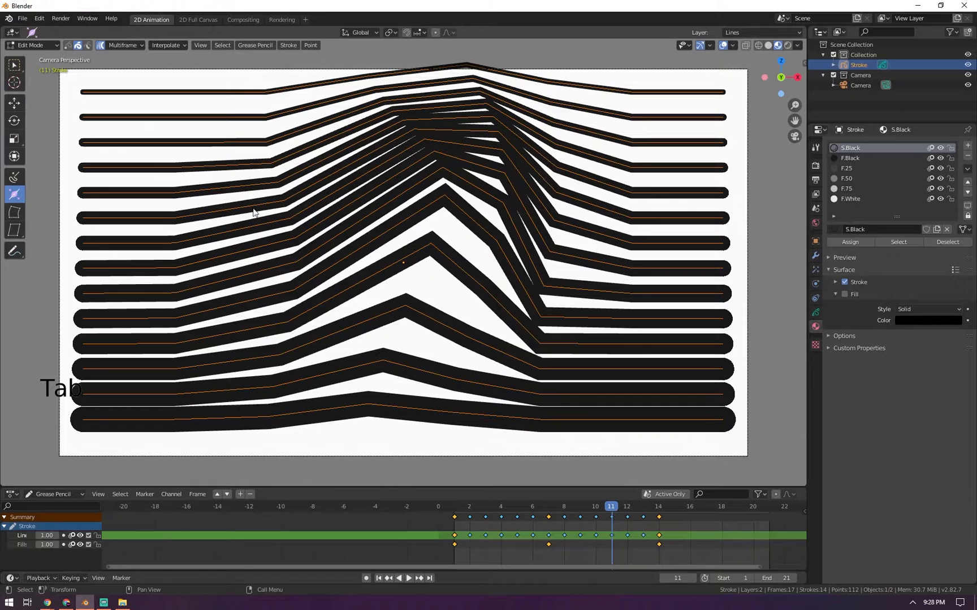
pyautogui.click(68, 45)
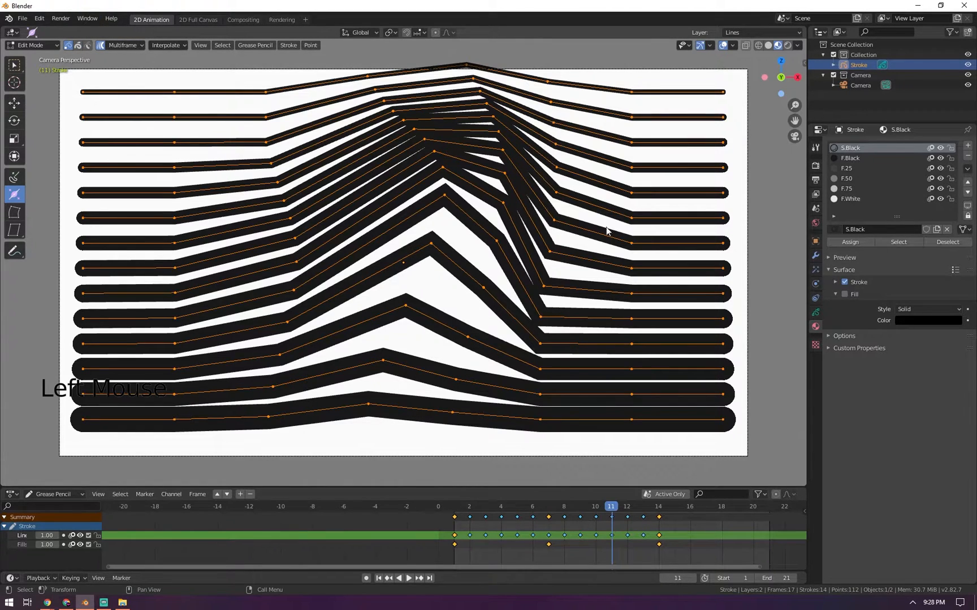
pyautogui.click(310, 46)
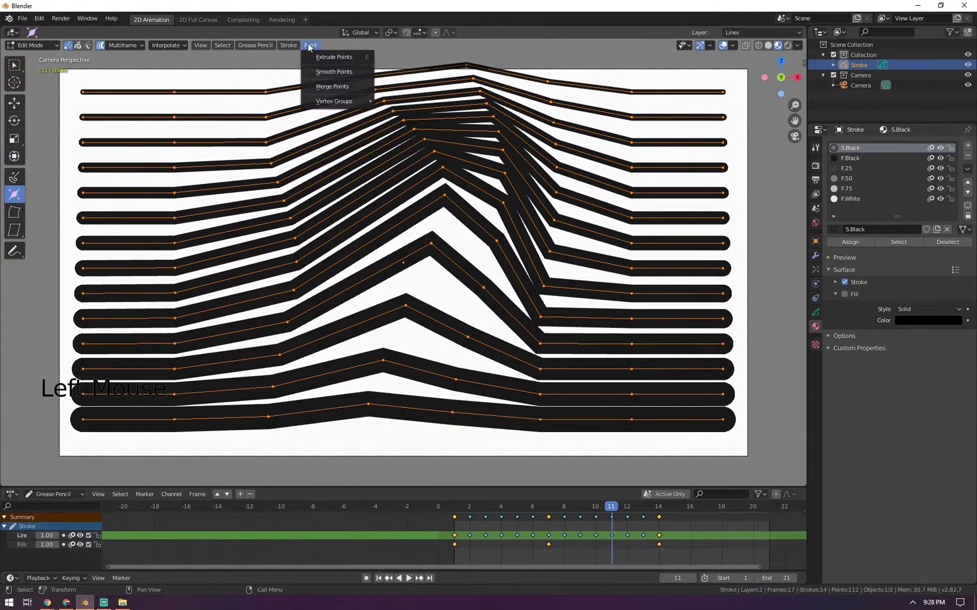
pyautogui.moveTo(288, 45)
pyautogui.moveTo(316, 66)
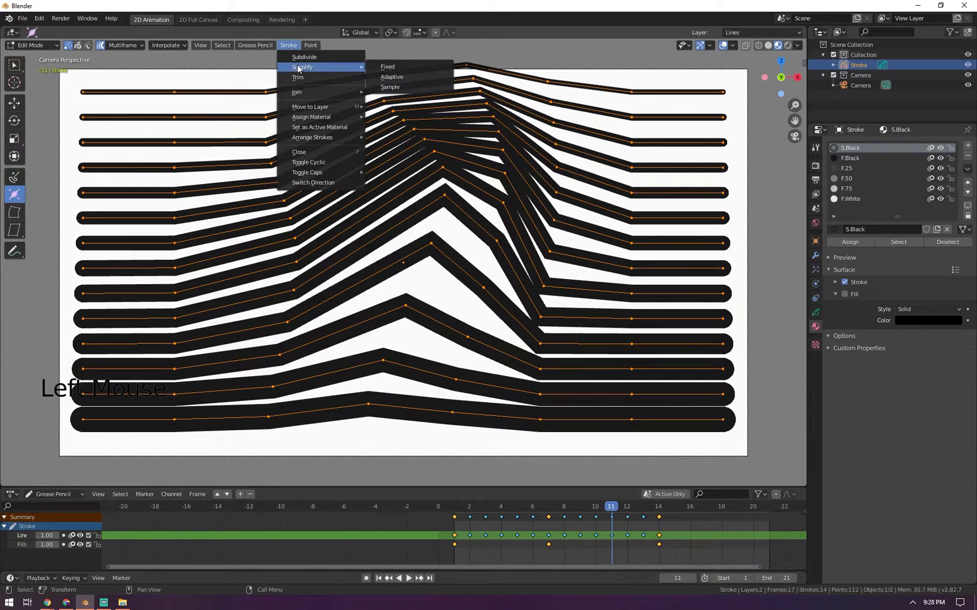
pyautogui.click(404, 88)
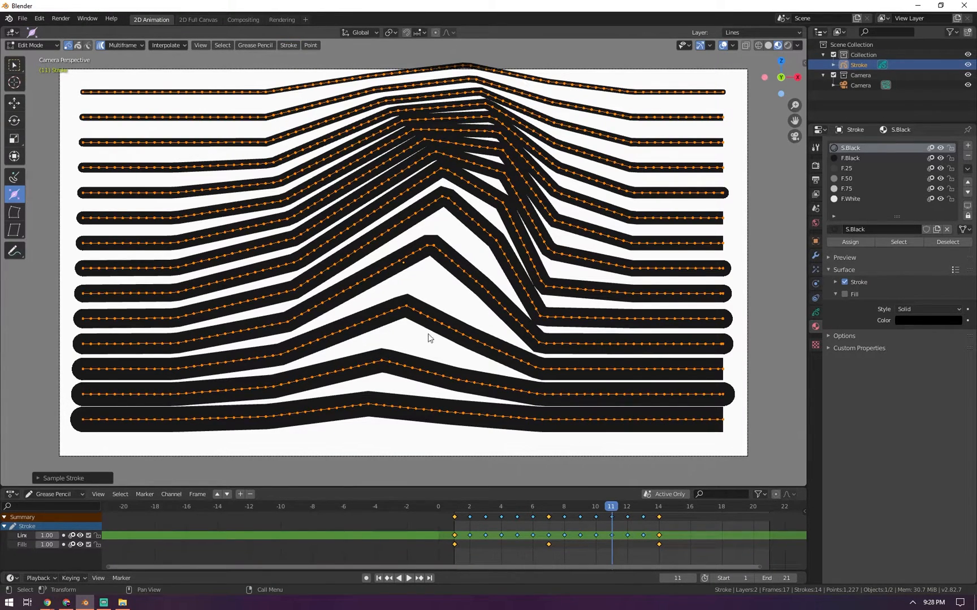
pyautogui.press('Tab')
pyautogui.press('Tab')
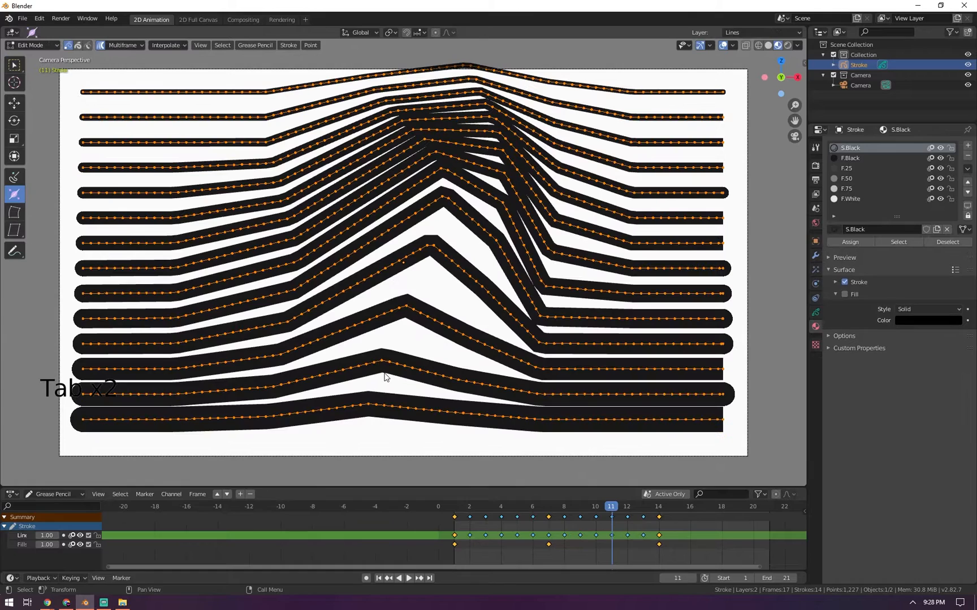
# In Sculpt Mode, smooth all frames' lines into rounded curves with the Smooth brush enlarged to 405 px
pyautogui.hotkey('ctrl', 'Tab')
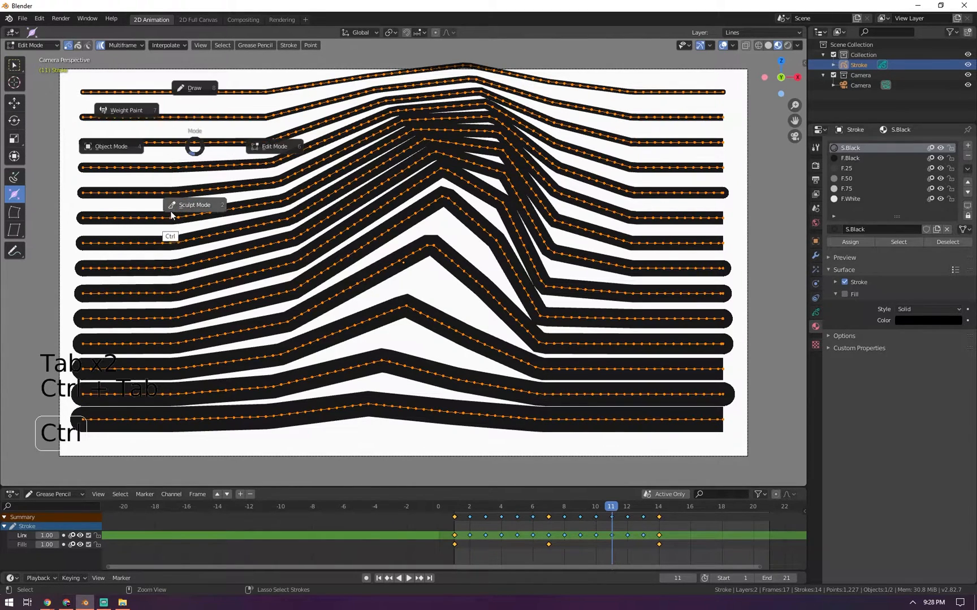
pyautogui.click(171, 213)
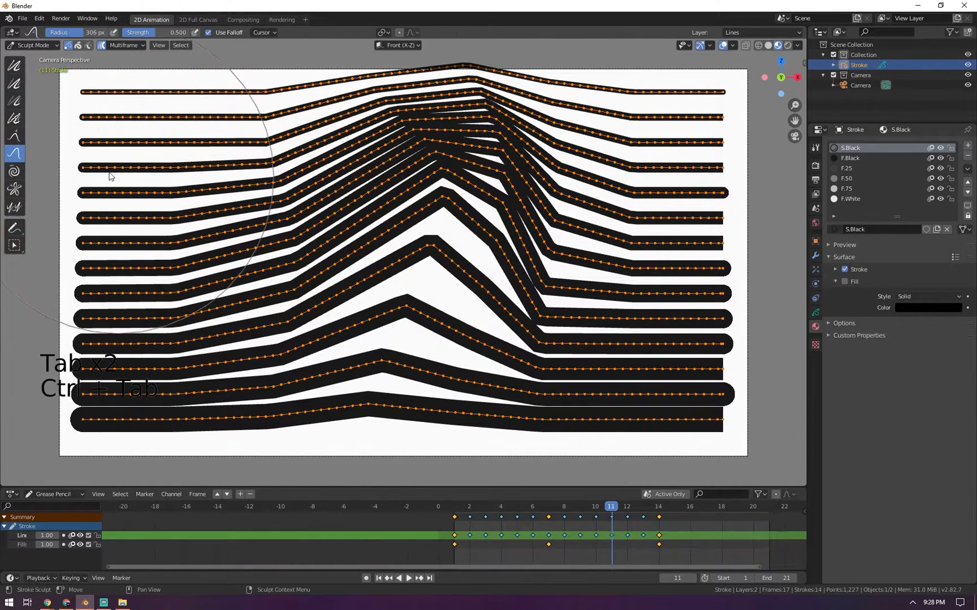
pyautogui.click(16, 67)
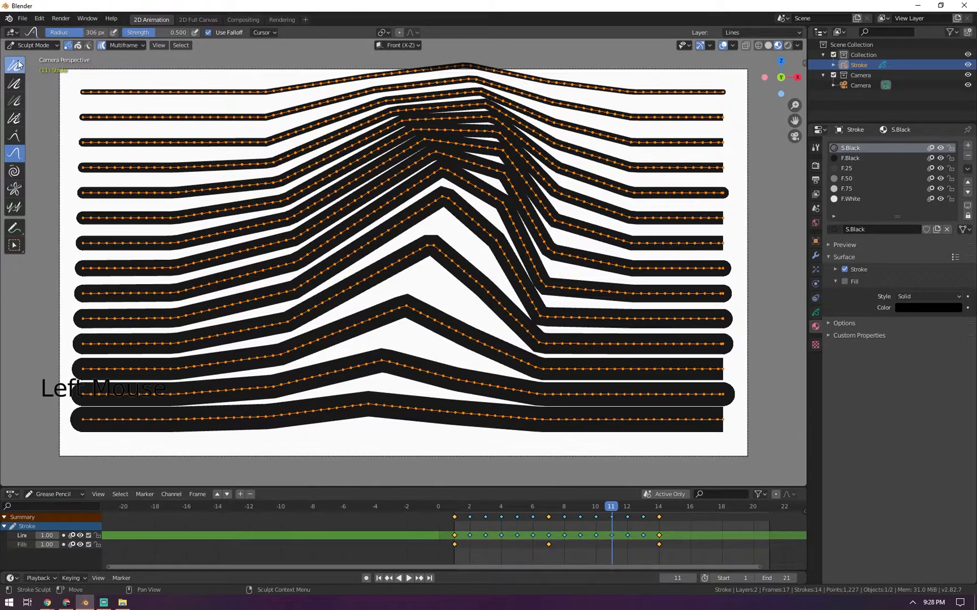
pyautogui.moveTo(288, 221); pyautogui.dragTo(412, 197)
pyautogui.press('f')
pyautogui.click(540, 260)
pyautogui.moveTo(528, 243)
pyautogui.mouseDown()
pyautogui.moveTo(506, 197)
pyautogui.moveTo(281, 246)
pyautogui.moveTo(494, 209)
pyautogui.moveTo(508, 229)
pyautogui.moveTo(157, 285)
pyautogui.moveTo(617, 246)
pyautogui.moveTo(246, 351)
pyautogui.mouseUp()
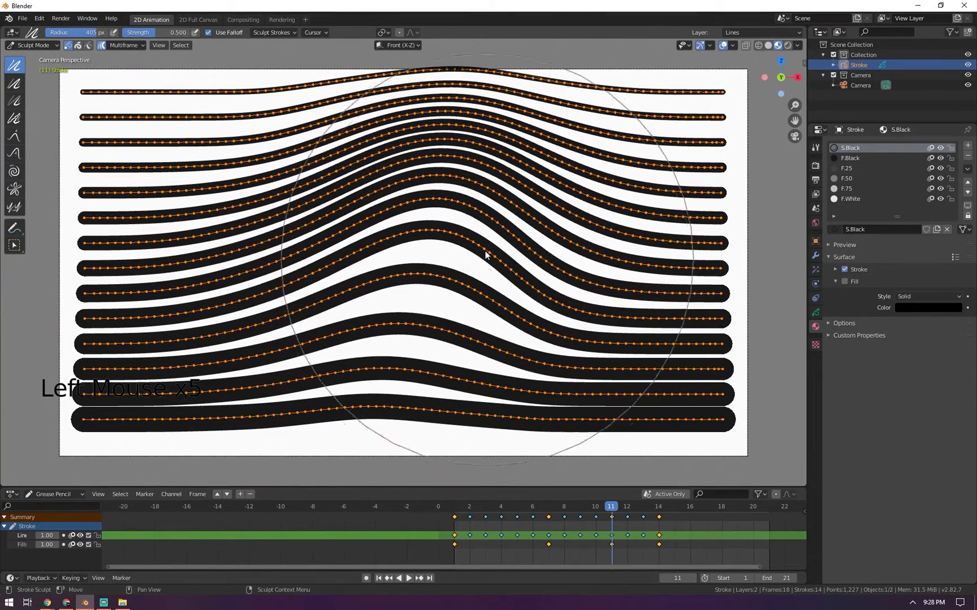
# Return to Object Mode, then play and scrub the animation up to frame 13 to check the smoothed lines
pyautogui.press('Tab')
pyautogui.press('Tab')
pyautogui.press('space')
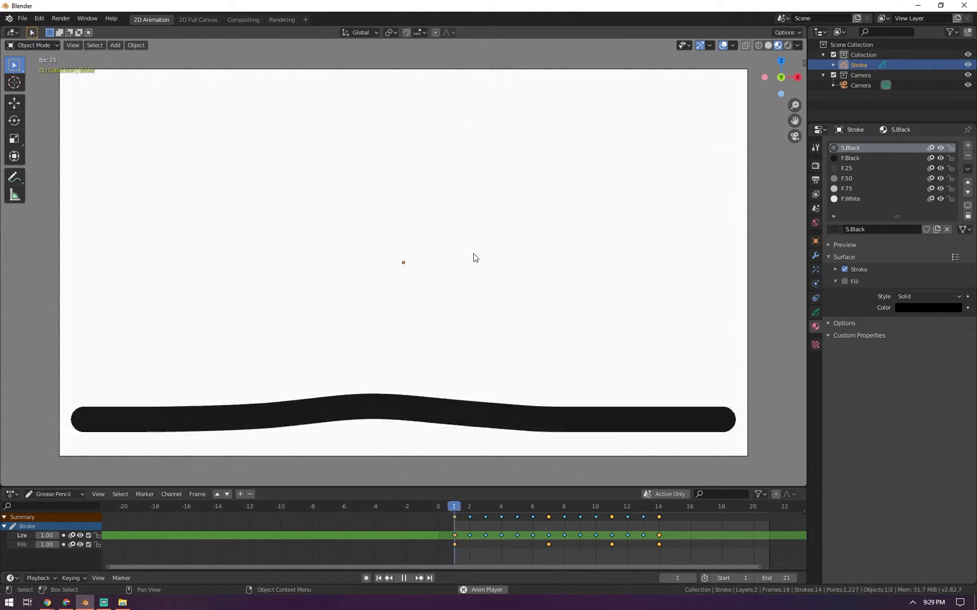
pyautogui.press('space')
pyautogui.moveTo(461, 506)
pyautogui.mouseDown()
pyautogui.moveTo(615, 519)
pyautogui.moveTo(488, 525)
pyautogui.moveTo(613, 526)
pyautogui.moveTo(490, 543)
pyautogui.moveTo(643, 520)
pyautogui.mouseUp()
# In Edit Mode, try moving all frames' lines together, and enable Use Falloff for multiframe editing
pyautogui.press('Tab')
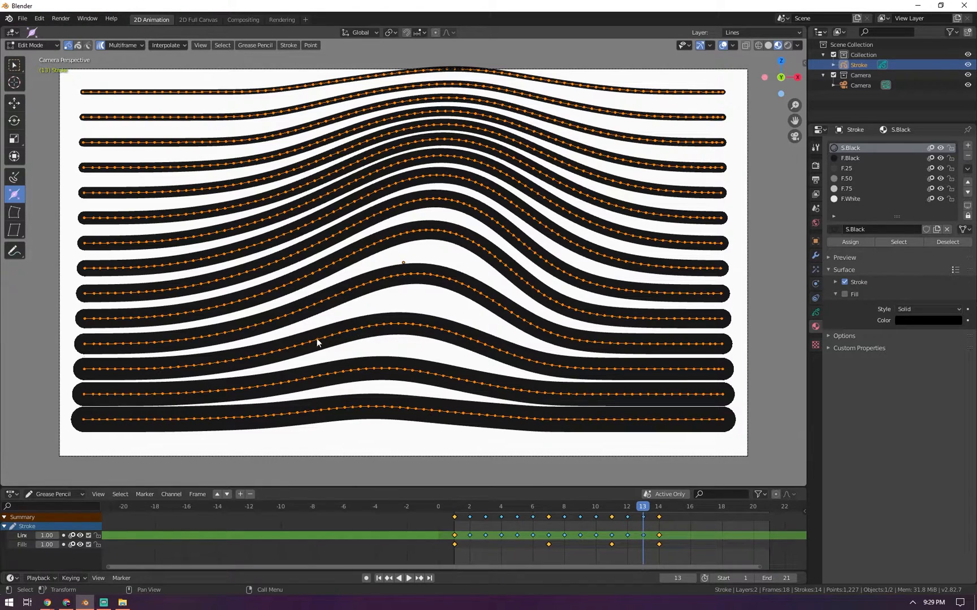
pyautogui.press('g')
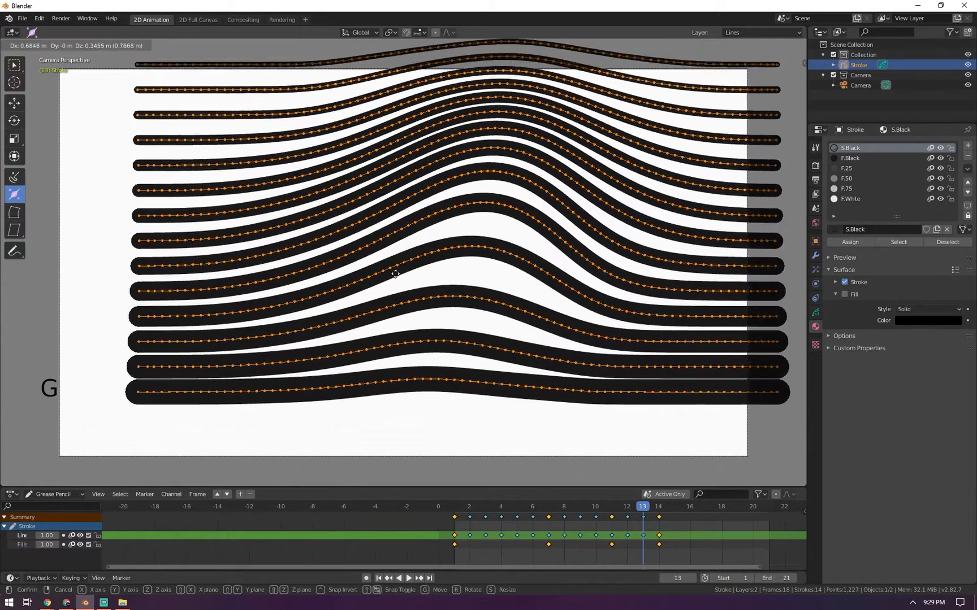
pyautogui.rightClick(520, 318)
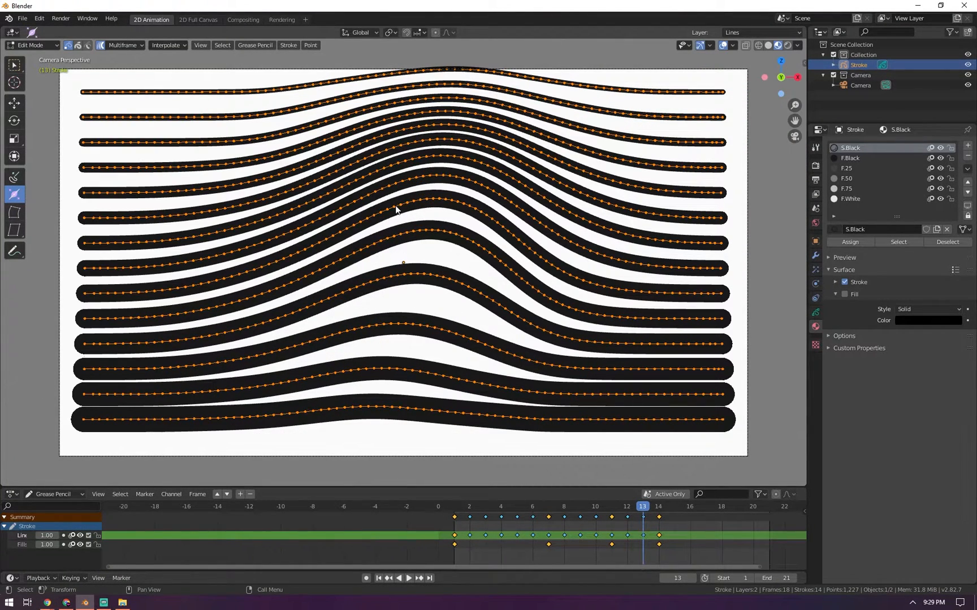
pyautogui.click(121, 48)
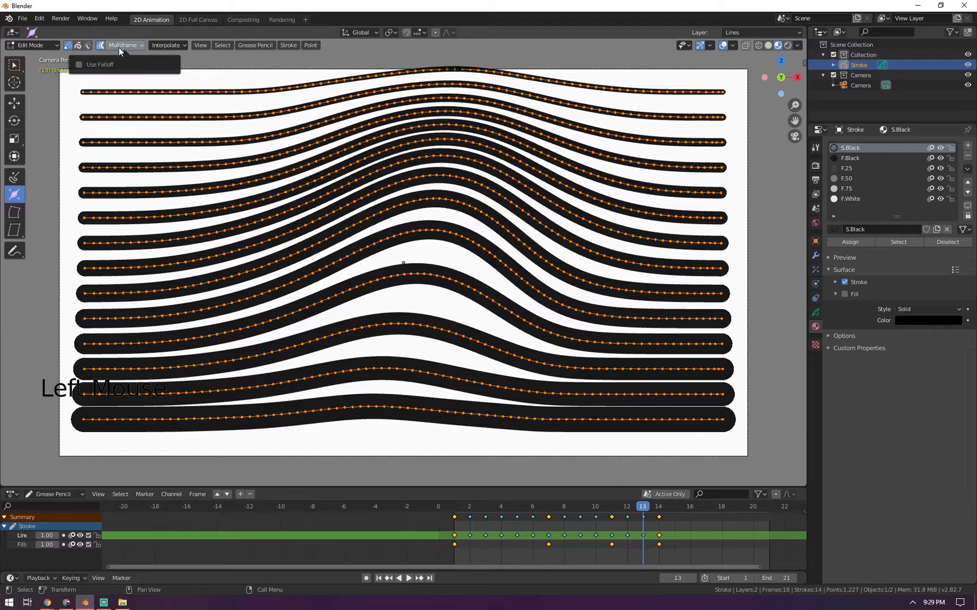
pyautogui.click(78, 65)
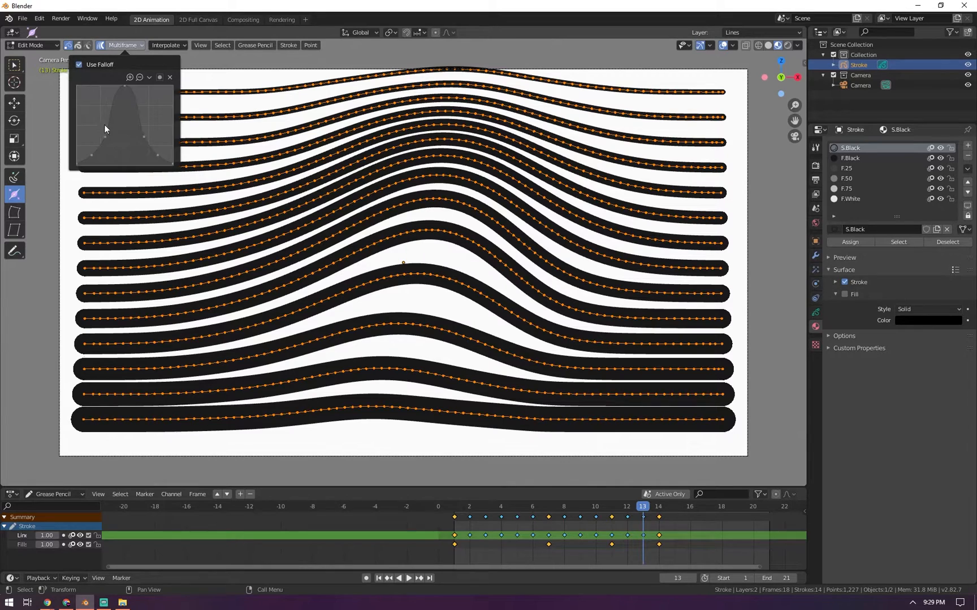
pyautogui.click(124, 44)
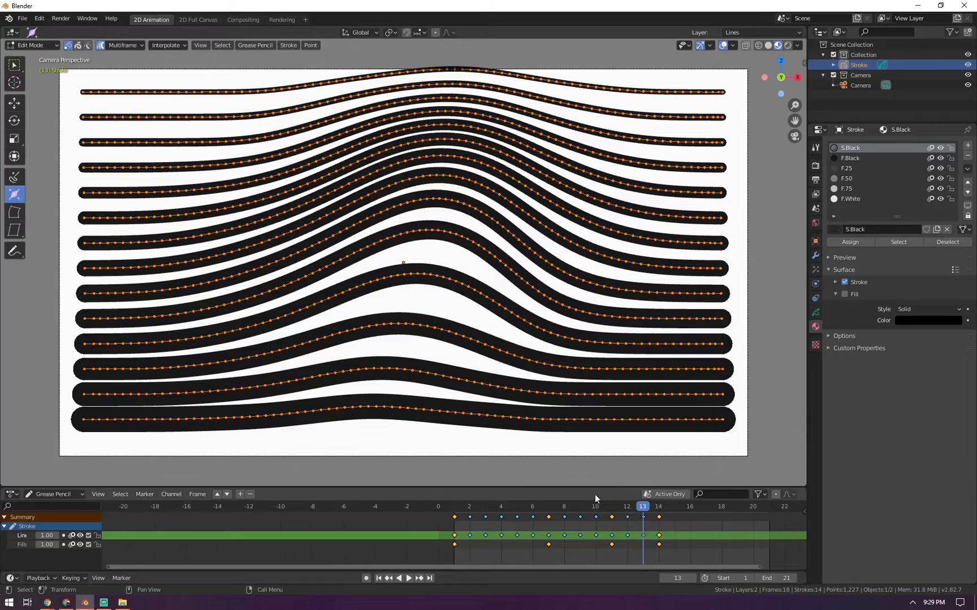
# Try moving the lines with multiframe falloff from frame 13 and again from frame 1
pyautogui.press('g')
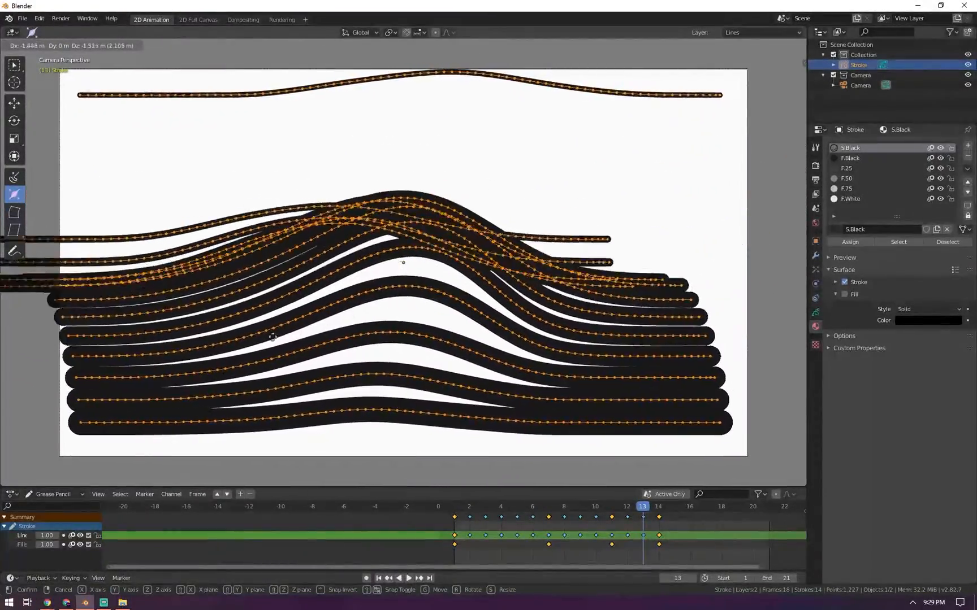
pyautogui.click(316, 312)
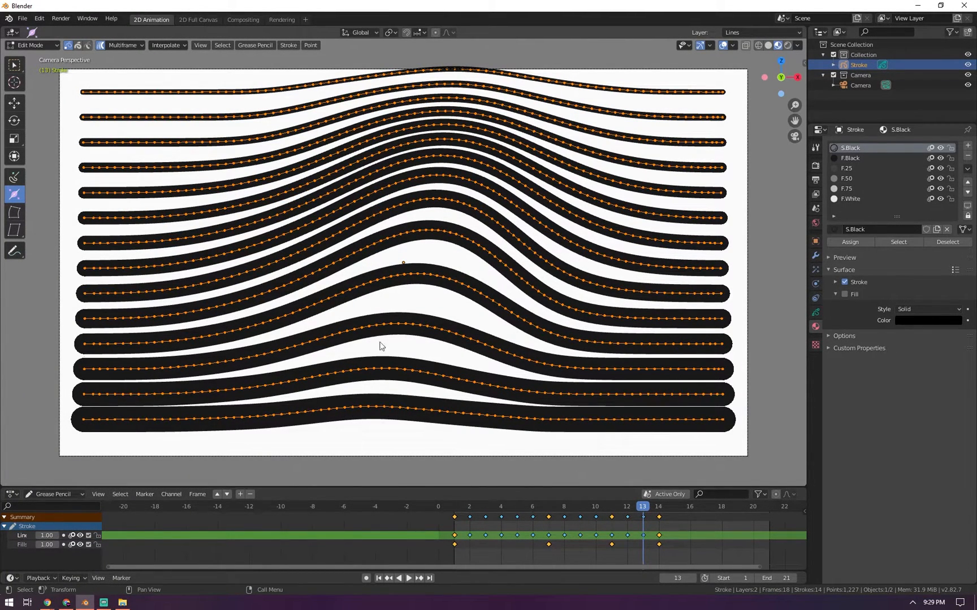
pyautogui.moveTo(543, 511); pyautogui.dragTo(452, 504)
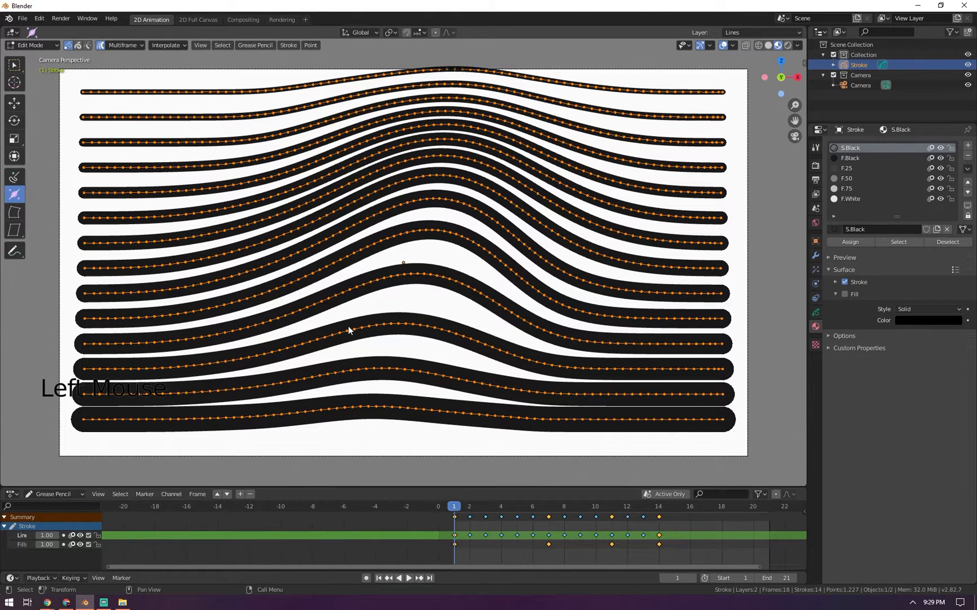
pyautogui.click(122, 46)
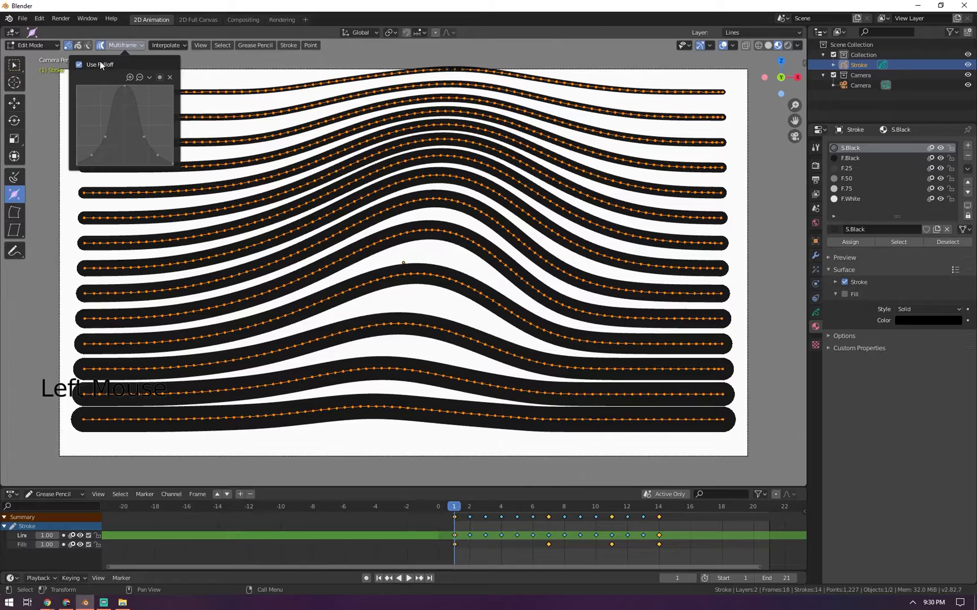
pyautogui.click(128, 43)
pyautogui.press('g')
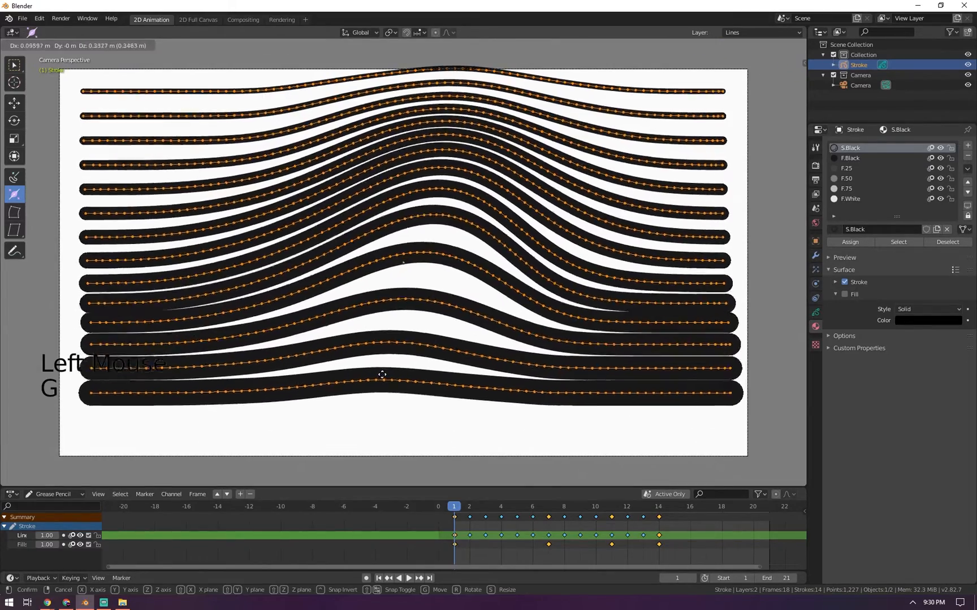
pyautogui.rightClick(379, 389)
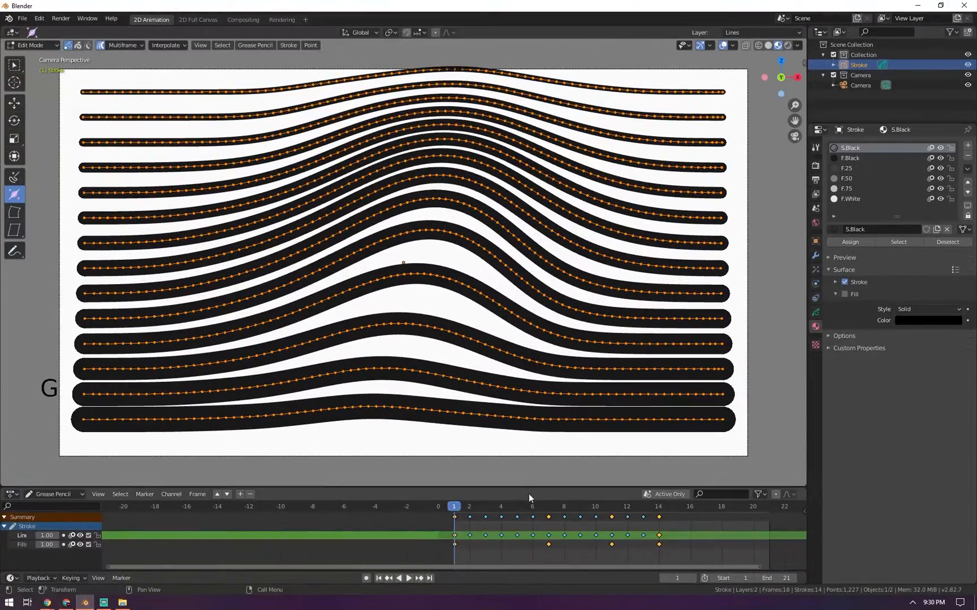
# Set the current frame to 7 and move the lines of all frames with falloff
pyautogui.click(548, 507)
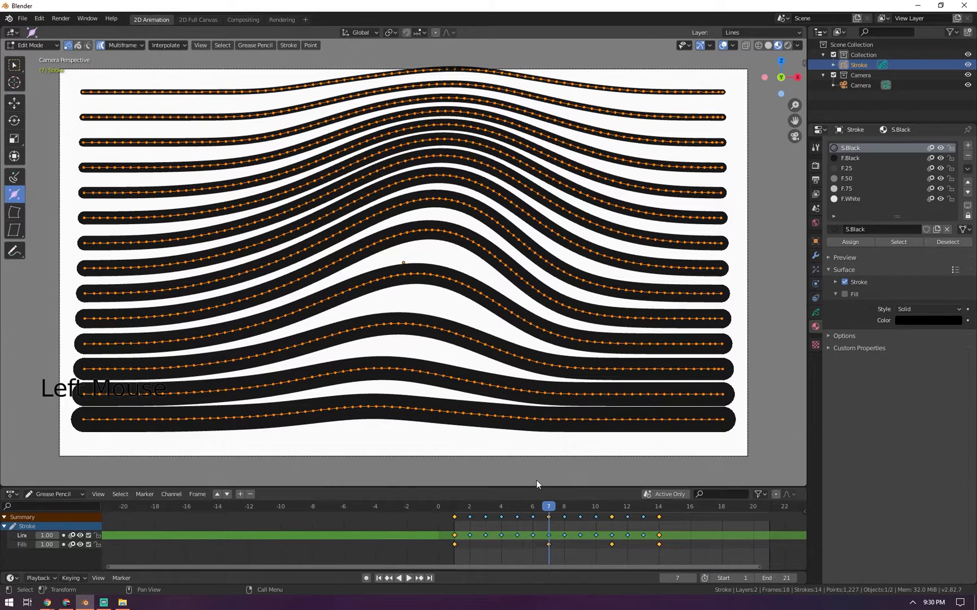
pyautogui.doubleClick(549, 505)
pyautogui.press('g')
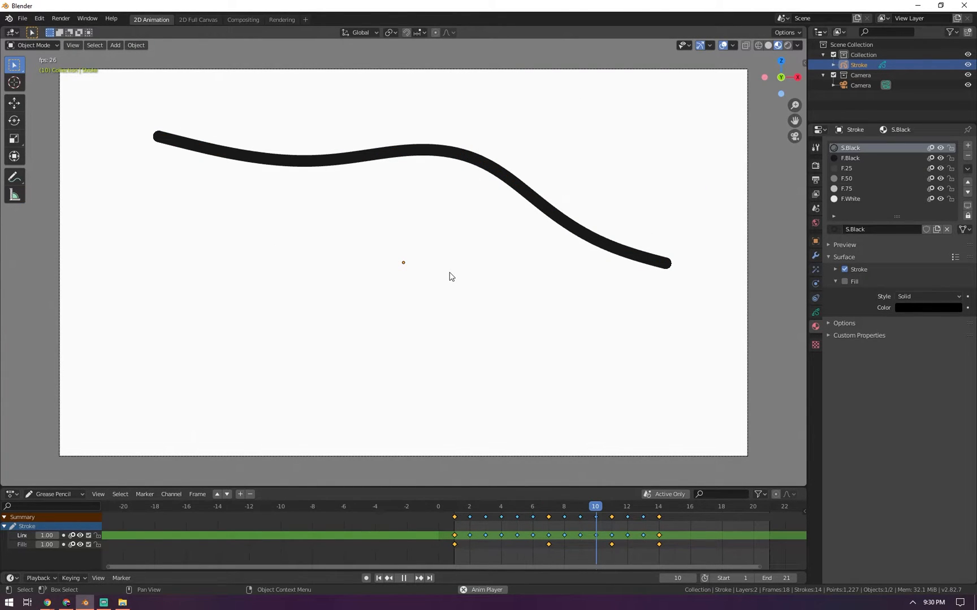
# In Edit Mode at frame 8, scale the lines with falloff to about 0.29, move them up and left, and return to Object Mode
pyautogui.press('Tab')
pyautogui.press('s')
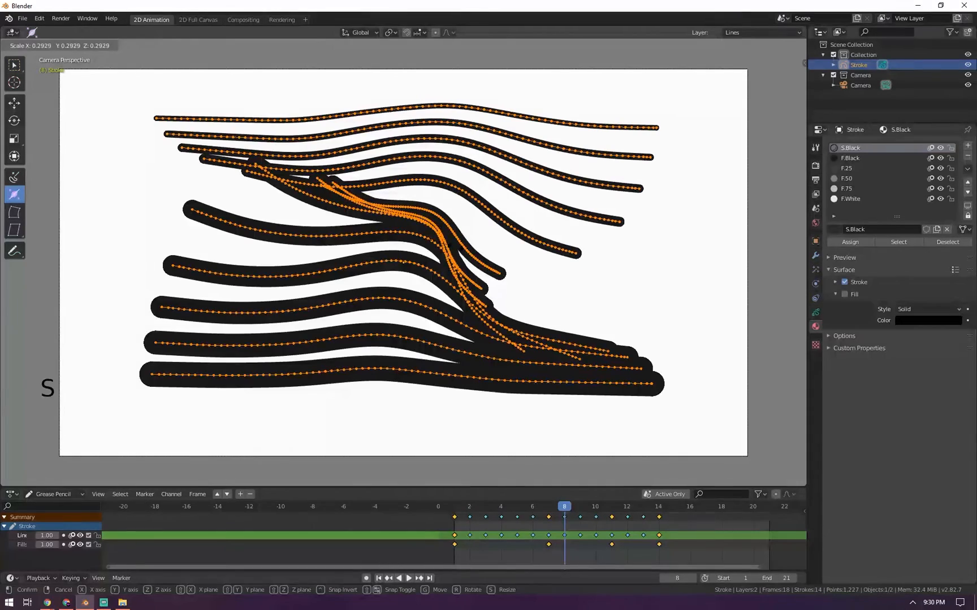
pyautogui.click(449, 257)
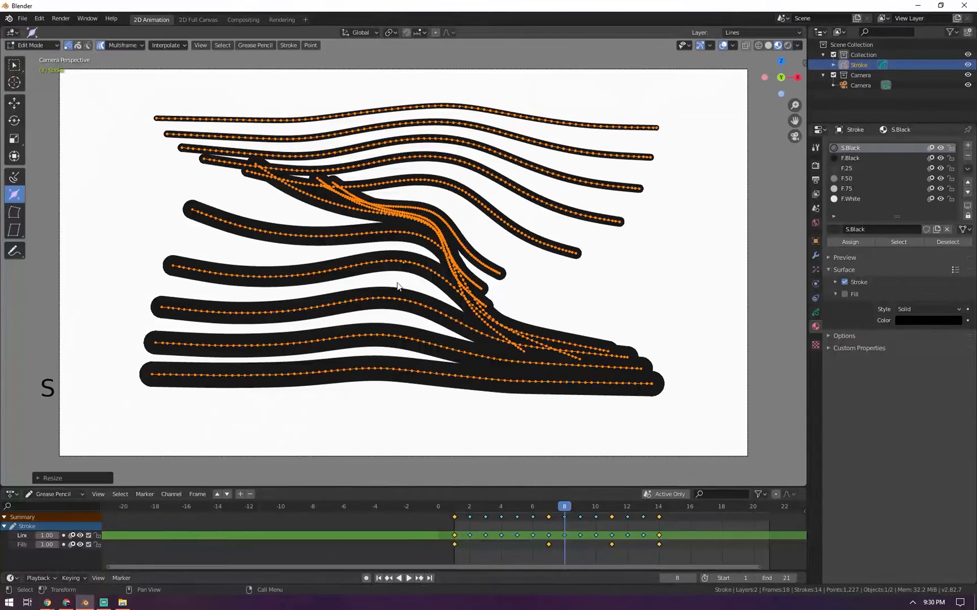
pyautogui.press('g')
pyautogui.click(289, 242)
pyautogui.press('Tab')
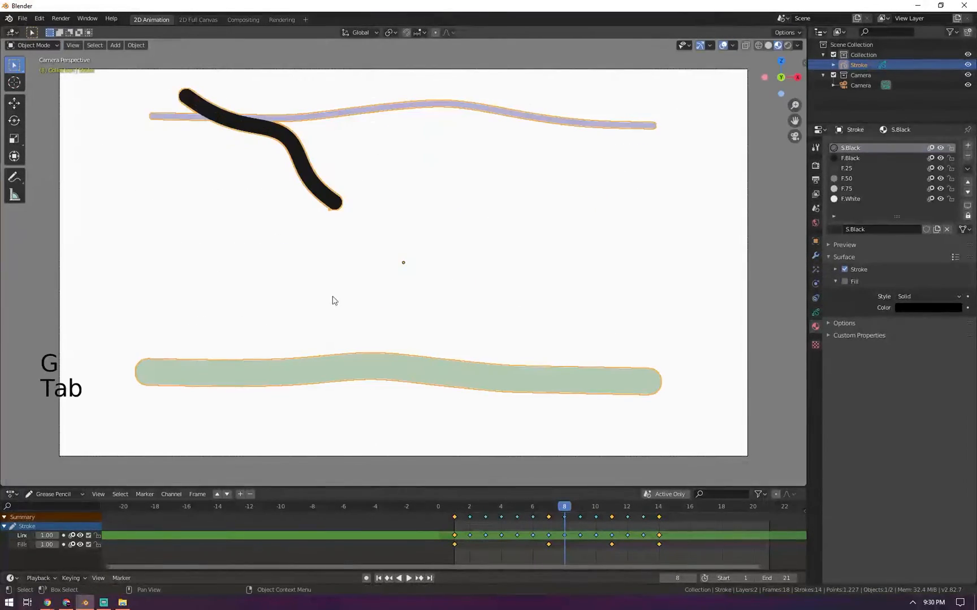
# With the playhead at frame 3 in Edit Mode, limit the keyframe selection to frames 9 to 14
pyautogui.moveTo(455, 503)
pyautogui.mouseDown()
pyautogui.moveTo(627, 508)
pyautogui.moveTo(485, 518)
pyautogui.moveTo(506, 528)
pyautogui.moveTo(595, 522)
pyautogui.moveTo(492, 525)
pyautogui.mouseUp()
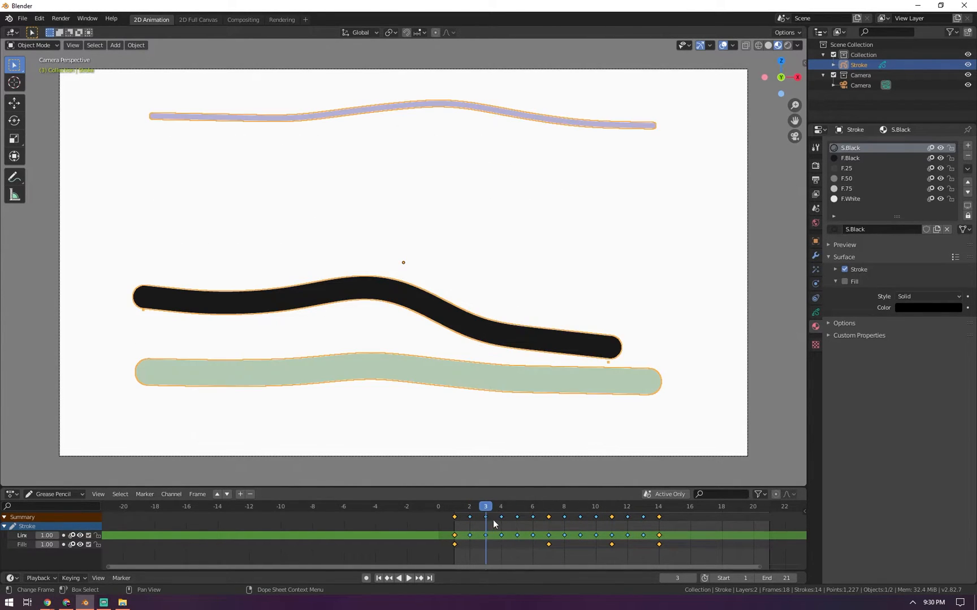
pyautogui.press('a')
pyautogui.press('Tab')
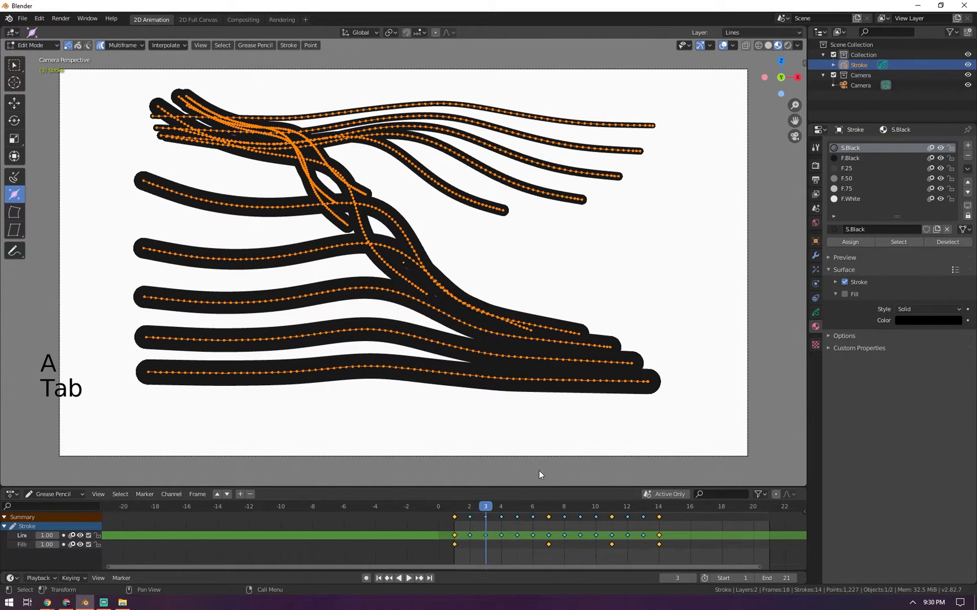
pyautogui.click(490, 543)
pyautogui.moveTo(690, 518); pyautogui.dragTo(579, 554)
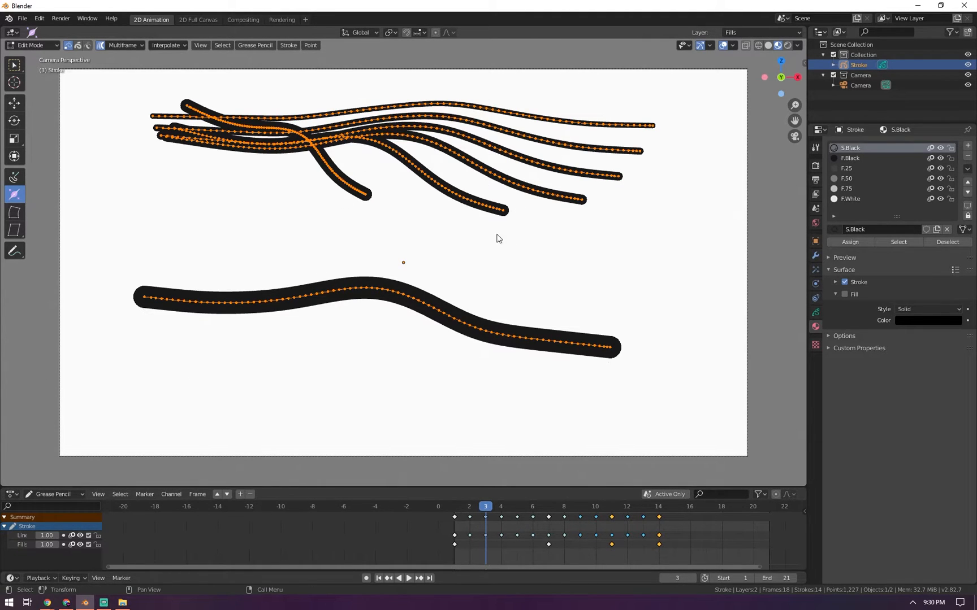
# Try scaling the selected frames' lines along X with falloff, and disable Use Falloff for multiframe editing
pyautogui.press('s')
pyautogui.press('x')
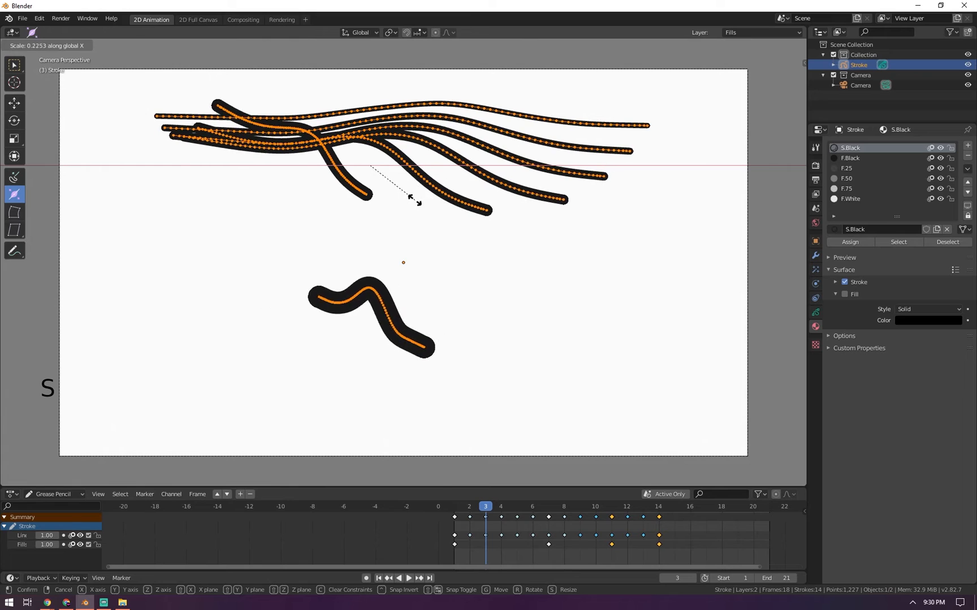
pyautogui.rightClick(321, 154)
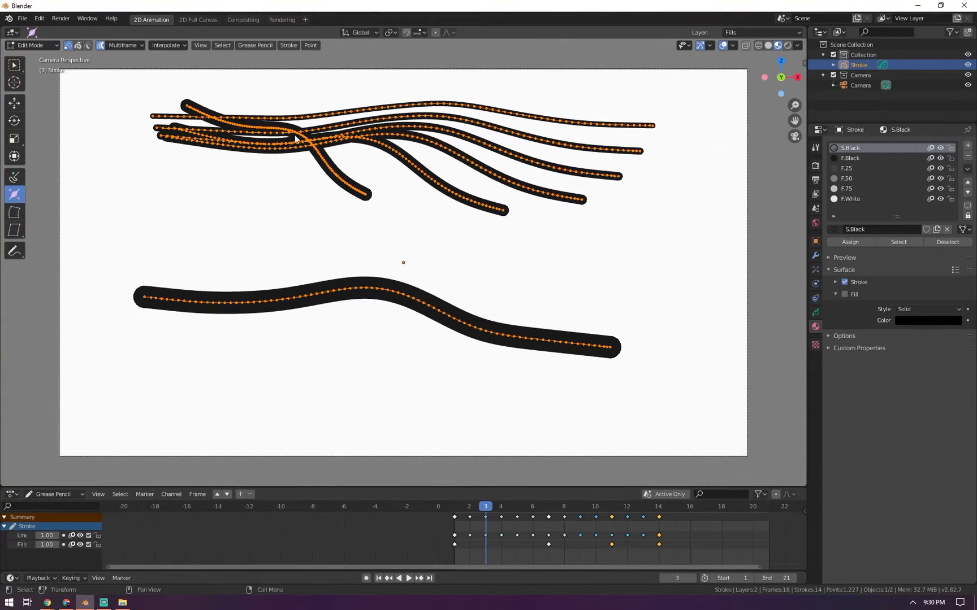
pyautogui.click(125, 46)
pyautogui.click(82, 61)
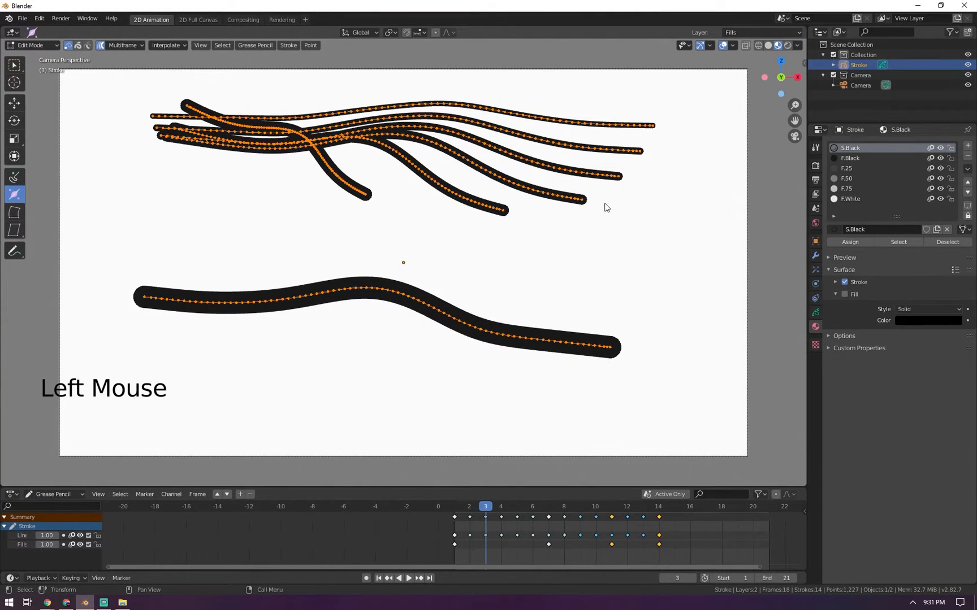
# Scale the lines on frame 3 and the selected frames along X to about 0.11
pyautogui.press('s')
pyautogui.press('x')
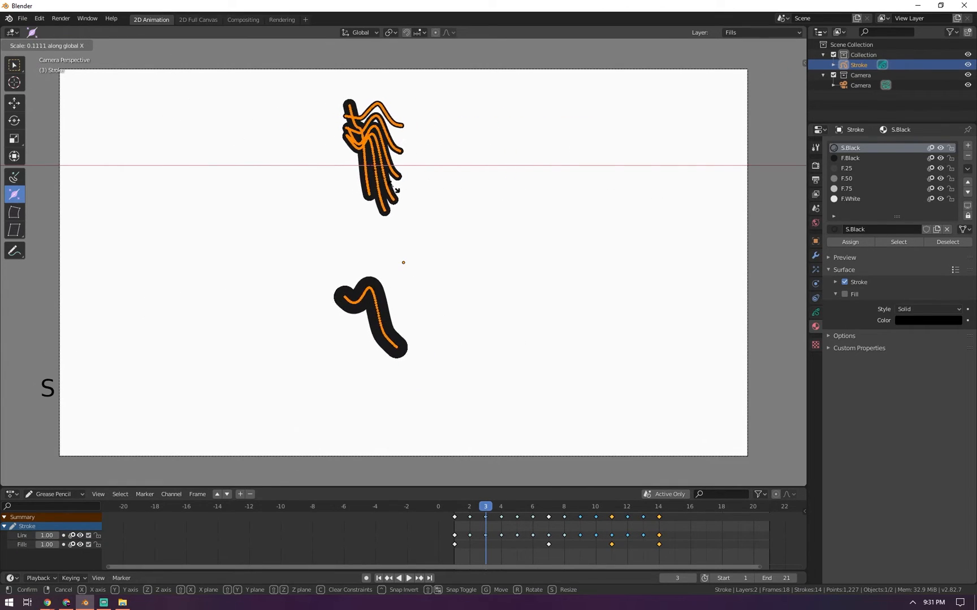
pyautogui.click(394, 201)
# Return to Object Mode and play the animation from frame 1 to check the narrowed lines
pyautogui.press('Tab')
pyautogui.click(453, 504)
pyautogui.press('space')
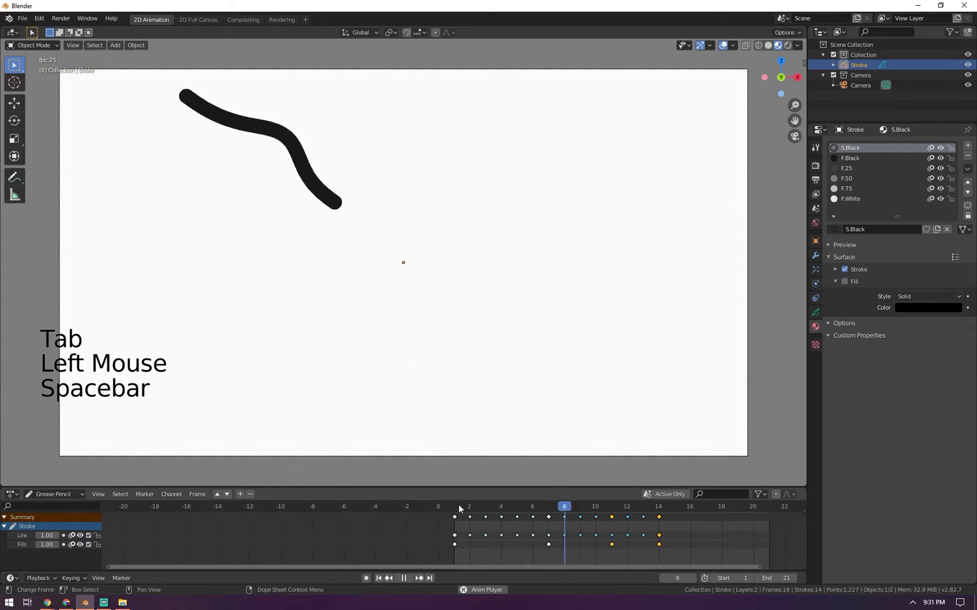